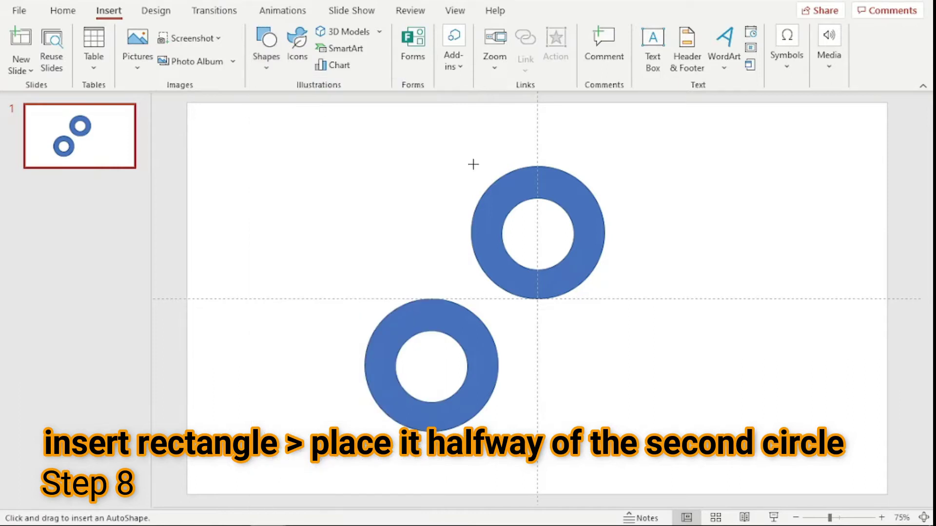
Step: Draw a rectangle about 4.09" wide and 1.61" high over the upper ring's top half, and nudge its lower edge up to the ring's midline
{"action": "mouse_move", "coordinate": [431, 152]}
{"action": "left_mouse_down"}
{"action": "mouse_move", "coordinate": [591, 240]}
{"action": "mouse_move", "coordinate": [655, 241]}
{"action": "mouse_move", "coordinate": [646, 237]}
{"action": "left_mouse_up"}
{"action": "left_click", "coordinate": [575, 255], "text": "shift"}
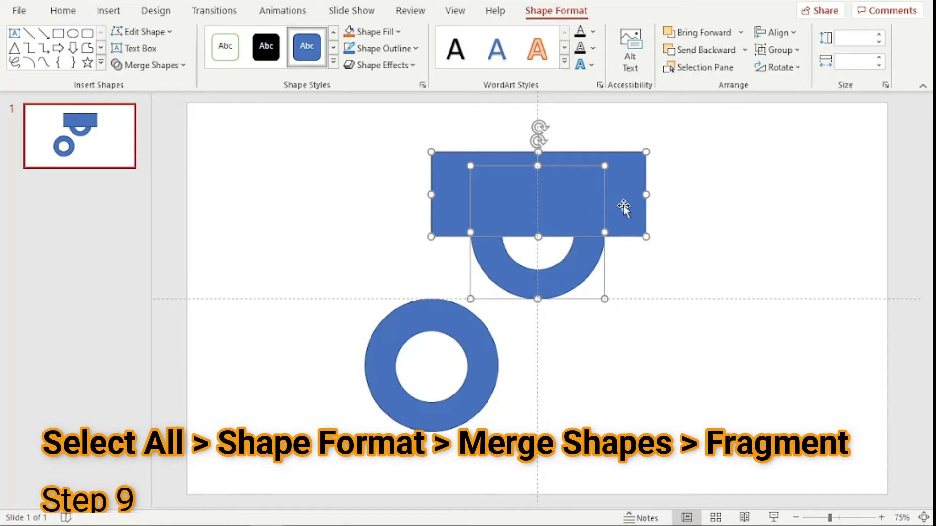
{"action": "left_click", "coordinate": [664, 243]}
{"action": "left_click", "coordinate": [630, 216]}
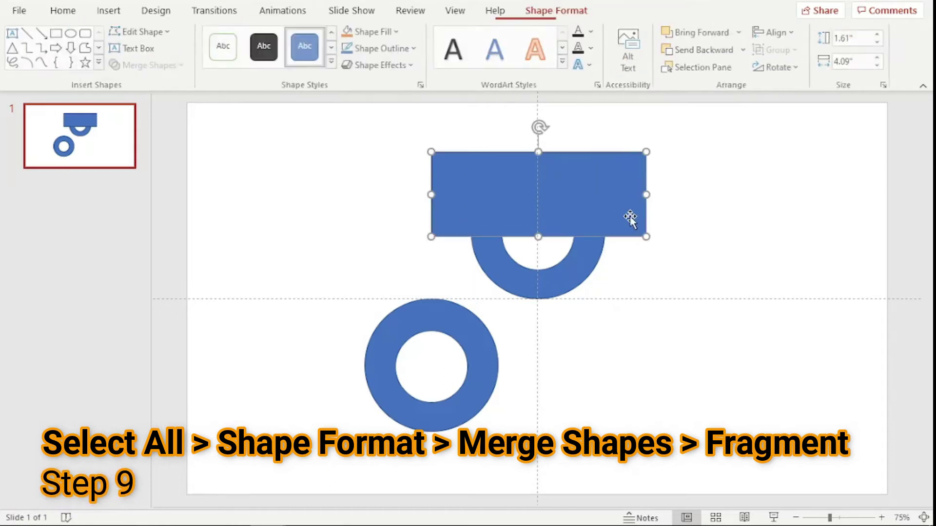
{"action": "key", "text": "Up"}
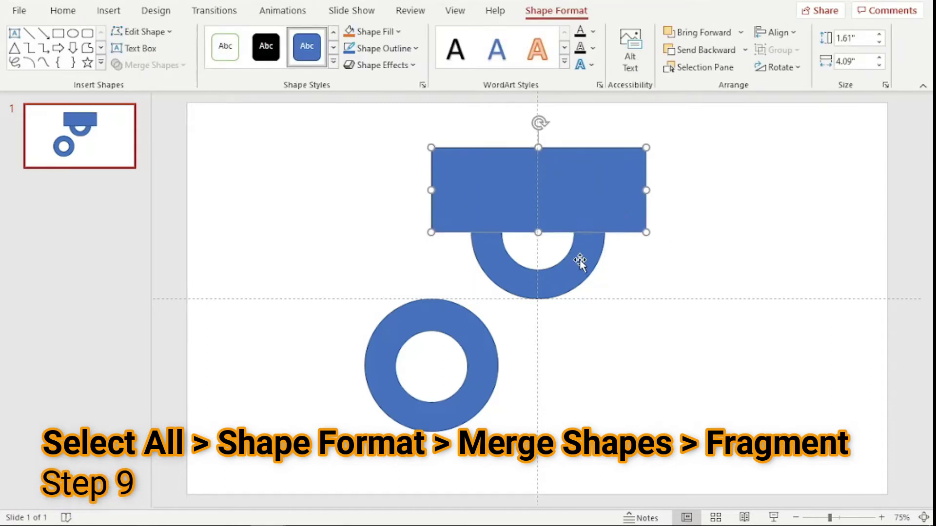
Step: Fragment the wide rectangle together with the upper ring
{"action": "left_click", "coordinate": [582, 264], "text": "shift"}
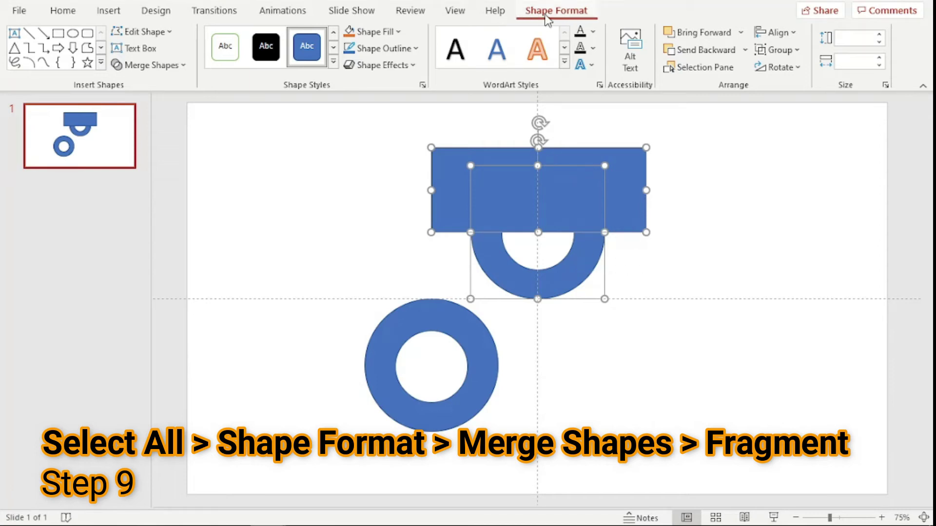
{"action": "left_click", "coordinate": [182, 65]}
{"action": "left_click", "coordinate": [157, 126]}
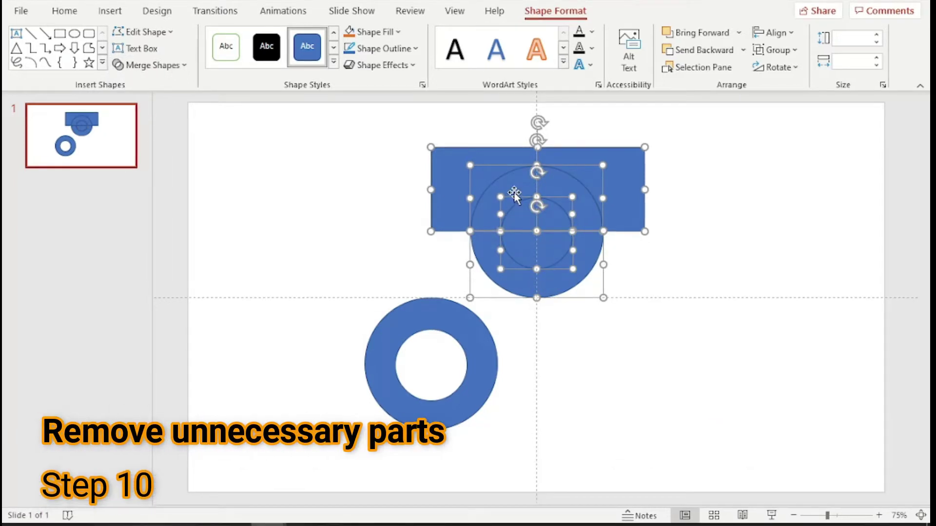
Step: Delete the rectangle, upper half-ring and inner circle fragments, keeping only the lower half of the ring
{"action": "left_click", "coordinate": [637, 247]}
{"action": "left_click", "coordinate": [556, 194]}
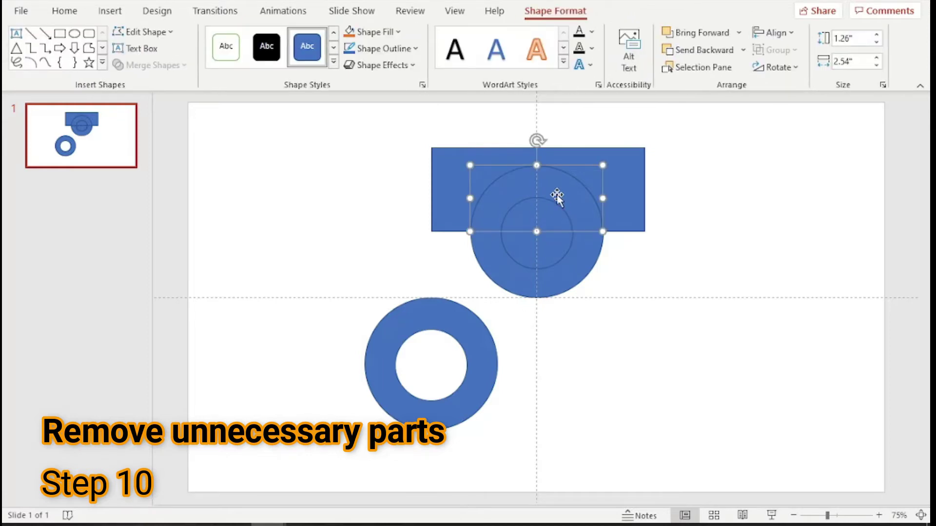
{"action": "key", "text": "Delete"}
{"action": "left_click", "coordinate": [610, 167]}
{"action": "key", "text": "Delete"}
{"action": "left_click", "coordinate": [539, 215]}
{"action": "key", "text": "Delete"}
{"action": "left_click", "coordinate": [543, 240]}
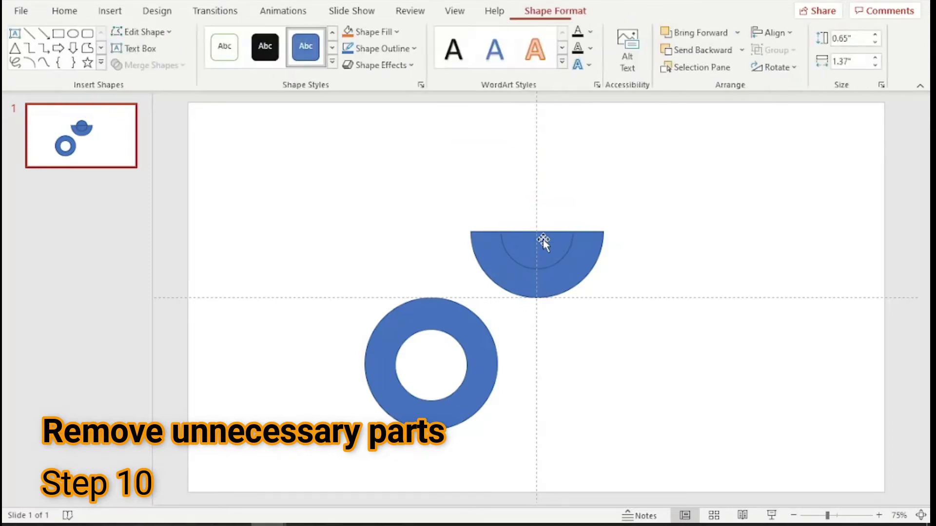
{"action": "key", "text": "Delete"}
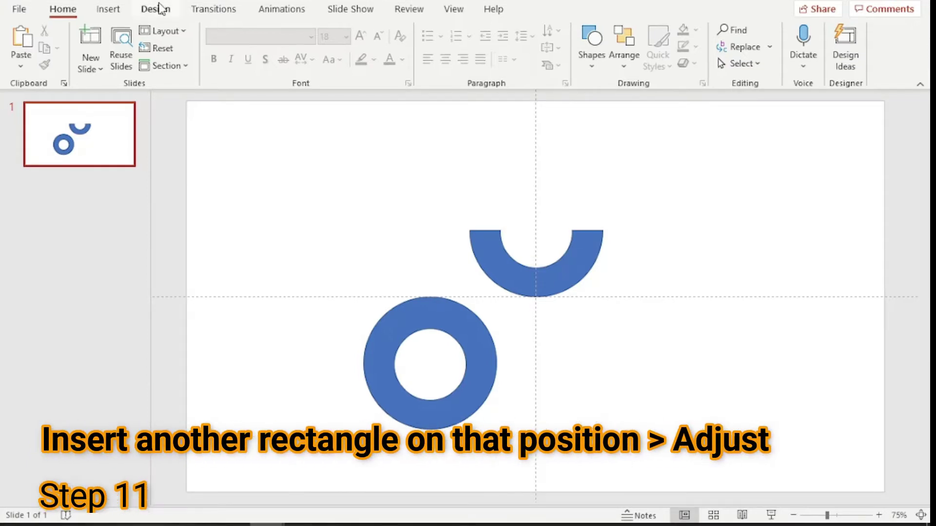
Step: Draw a rectangle about 1.69" wide and 2.43" high over the half-ring's right half from the vertical guide, and lower its top edge slightly
{"action": "left_click", "coordinate": [108, 9]}
{"action": "left_click", "coordinate": [266, 47]}
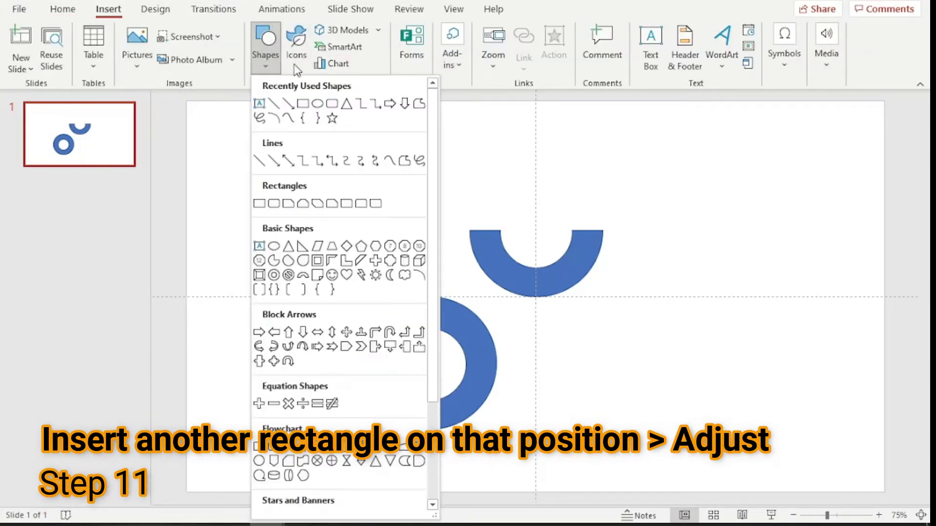
{"action": "left_click", "coordinate": [303, 104]}
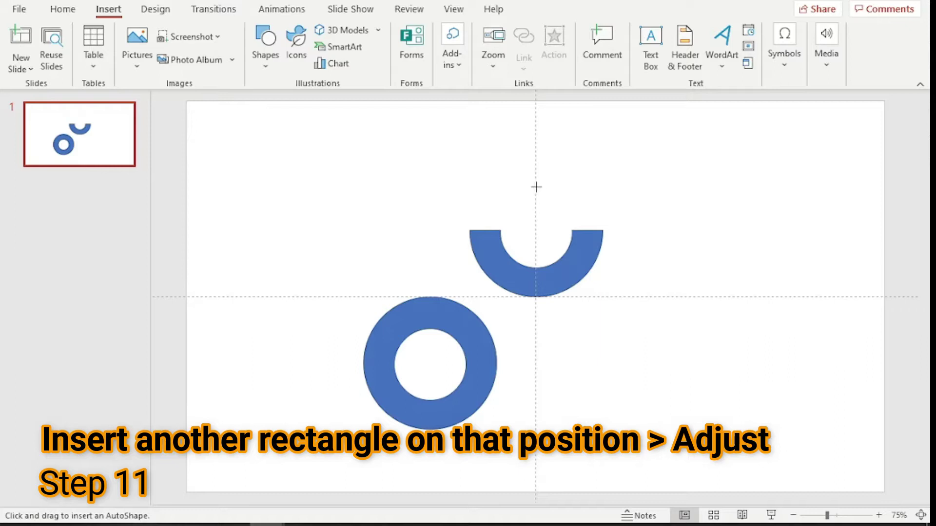
{"action": "left_click_drag", "start_coordinate": [536, 187], "coordinate": [625, 314]}
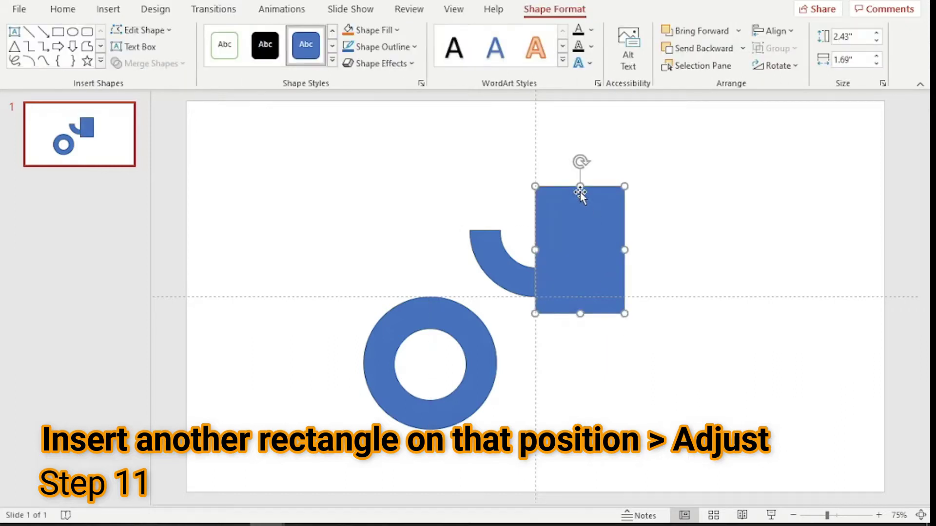
{"action": "left_click_drag", "start_coordinate": [581, 187], "coordinate": [583, 202]}
Step: Fragment the tall rectangle together with the half-ring
{"action": "left_click", "coordinate": [503, 267], "text": "shift"}
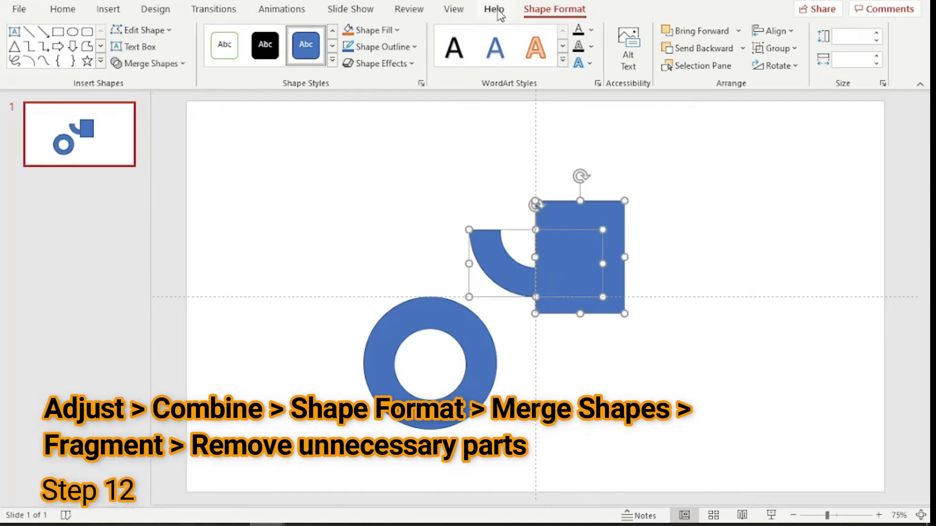
{"action": "left_click", "coordinate": [176, 63]}
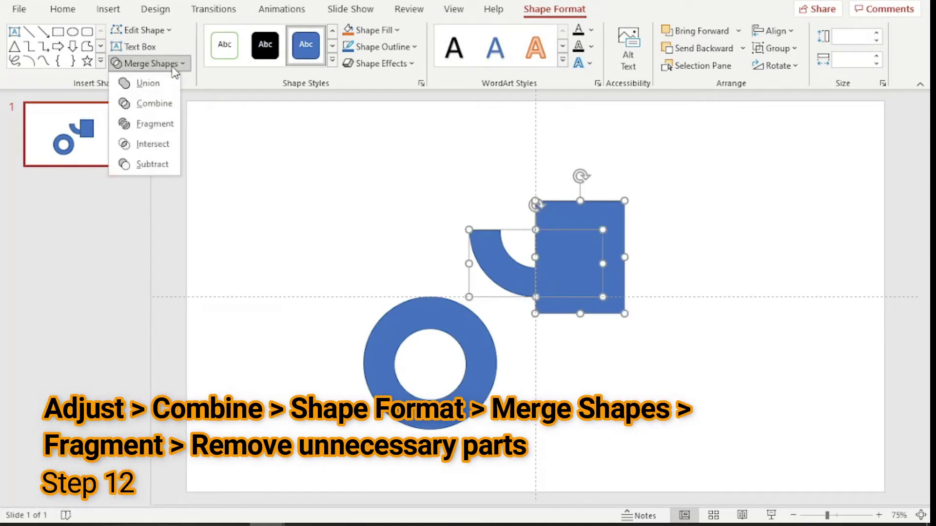
{"action": "left_click", "coordinate": [165, 134]}
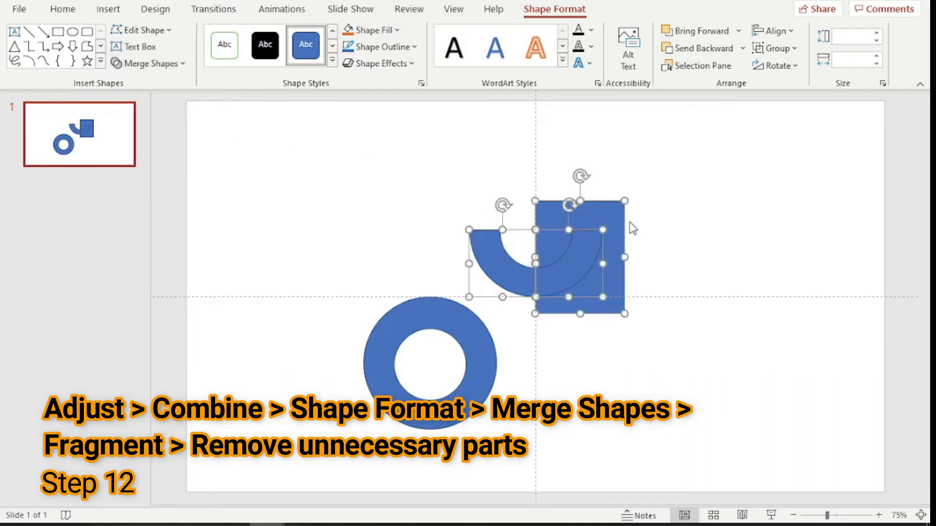
Step: Delete the rectangle fragment and the right quarter of the half-ring, keeping the left quarter arc as the tail
{"action": "left_click", "coordinate": [652, 230]}
{"action": "left_click", "coordinate": [583, 211]}
{"action": "key", "text": "Delete"}
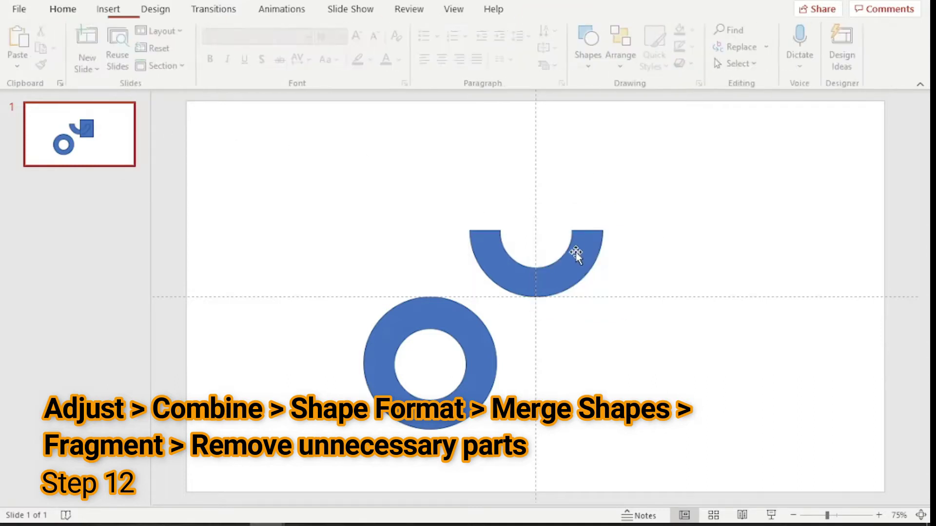
{"action": "left_click", "coordinate": [575, 257]}
{"action": "key", "text": "Delete"}
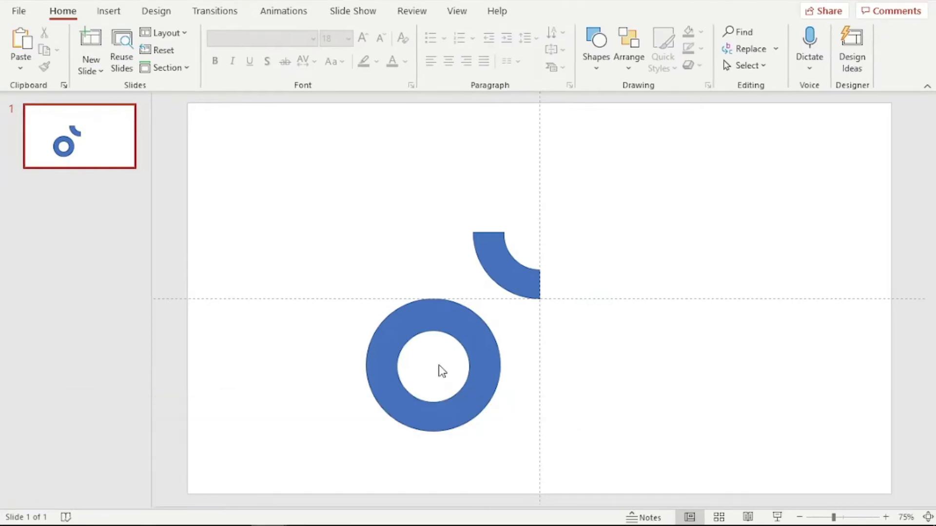
Step: Draw a narrow rectangle about 0.61" wide and 1.78" high across the lower ring's upper right section
{"action": "left_click", "coordinate": [110, 8]}
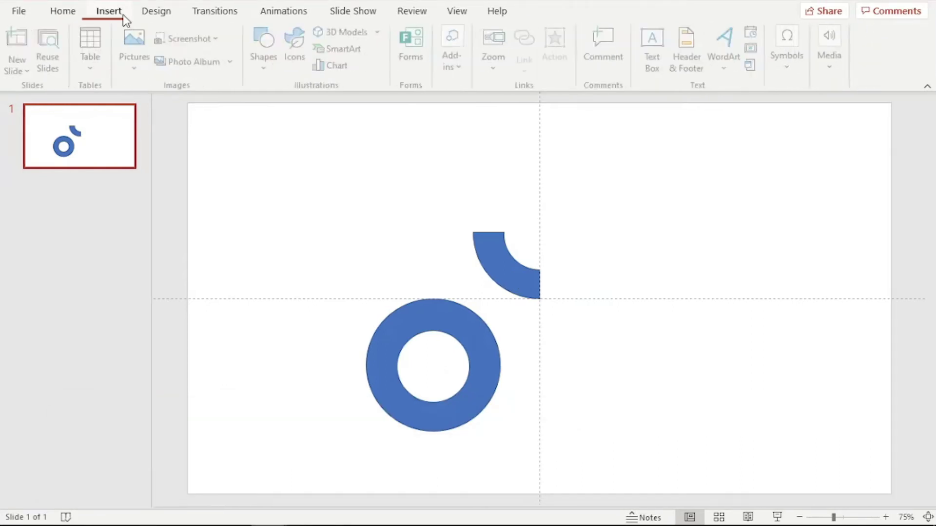
{"action": "left_click", "coordinate": [268, 65]}
{"action": "left_click", "coordinate": [263, 210]}
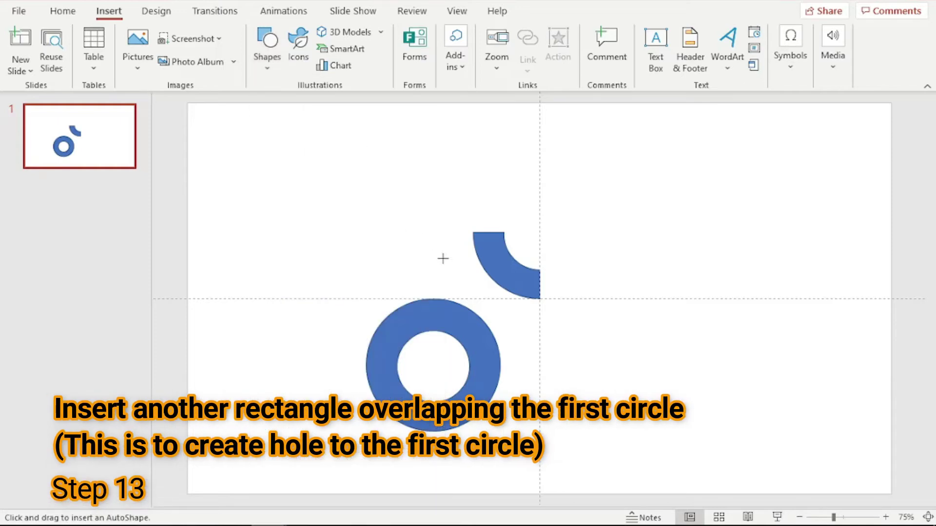
{"action": "left_click_drag", "start_coordinate": [433, 263], "coordinate": [467, 355]}
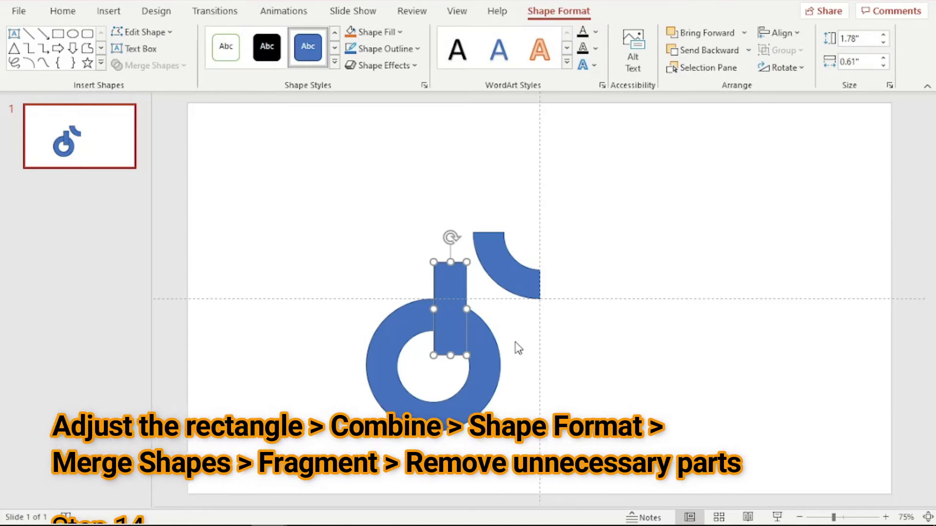
Step: Nudge the narrow rectangle down and right until its right edge meets the ring's inner right edge
{"action": "key", "text": "ctrl+Down"}
{"action": "key", "text": "ctrl+Down"}
{"action": "key", "text": "ctrl+Down"}
{"action": "key", "text": "ctrl+Down"}
{"action": "key", "text": "ctrl+Down"}
{"action": "key", "text": "ctrl+Down"}
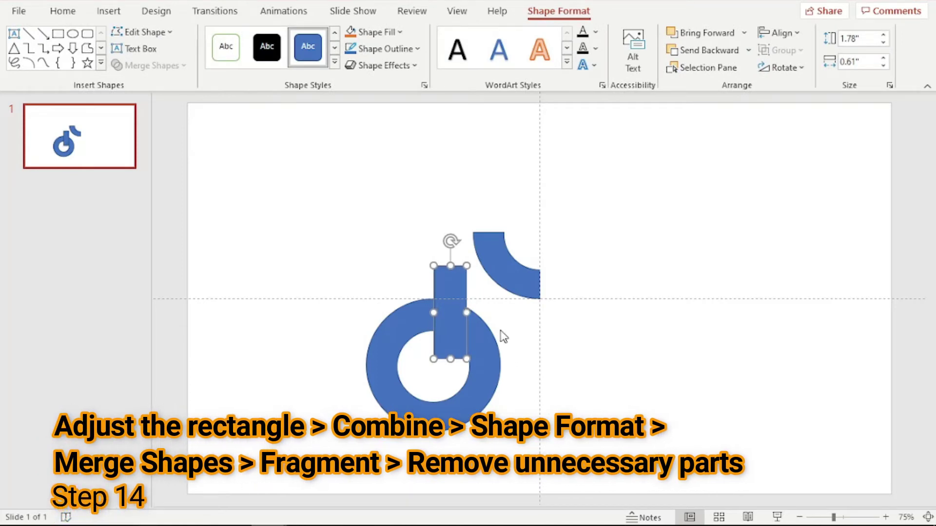
{"action": "key", "text": "ctrl+Right"}
{"action": "key", "text": "ctrl+Right"}
{"action": "key", "text": "ctrl+Right"}
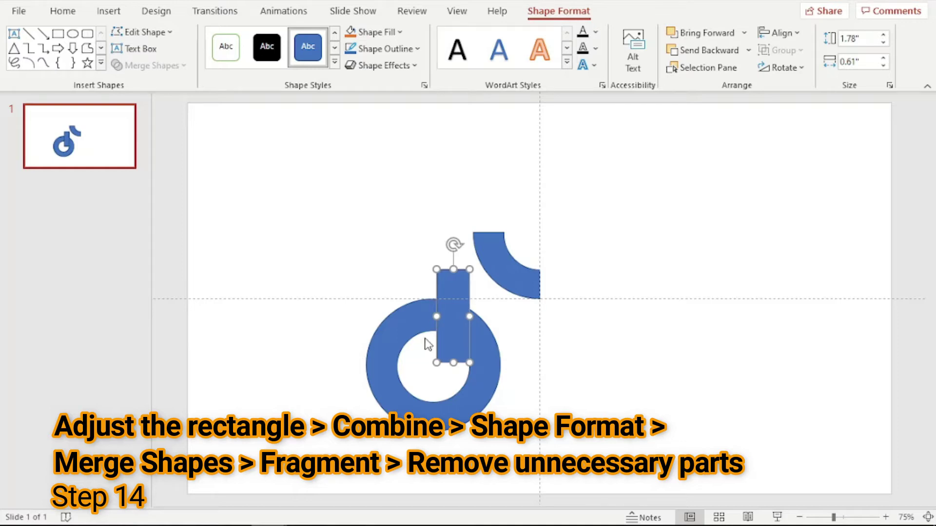
Step: Fragment the narrow rectangle together with the lower ring
{"action": "left_click", "coordinate": [486, 347], "text": "shift"}
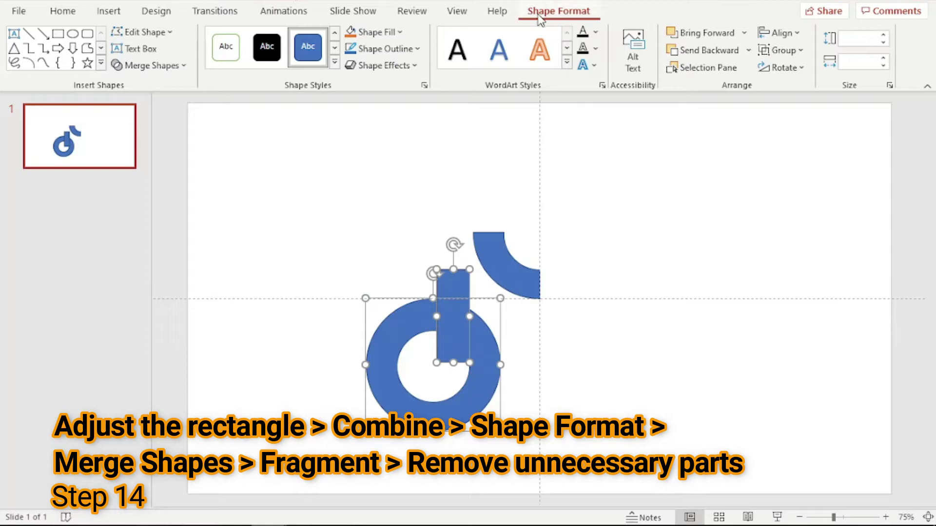
{"action": "left_click", "coordinate": [147, 65]}
{"action": "left_click", "coordinate": [155, 125]}
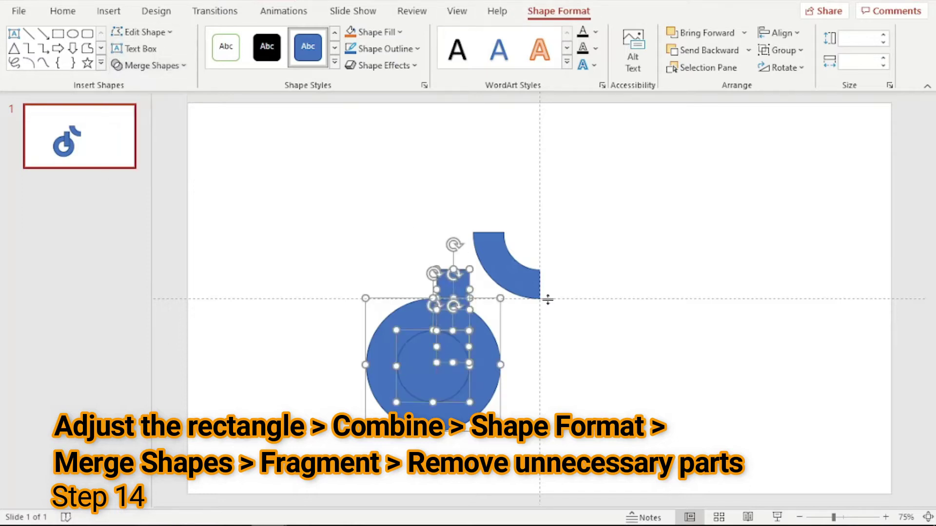
Step: Delete the narrow rectangle's fragments and the inner circle so the lower ring has an open gap at its upper right
{"action": "left_click", "coordinate": [512, 338]}
{"action": "left_click", "coordinate": [453, 285]}
{"action": "key", "text": "Delete"}
{"action": "left_click", "coordinate": [460, 324]}
{"action": "key", "text": "Delete"}
{"action": "left_click", "coordinate": [456, 344]}
{"action": "key", "text": "Delete"}
{"action": "left_click", "coordinate": [456, 376]}
{"action": "key", "text": "Delete"}
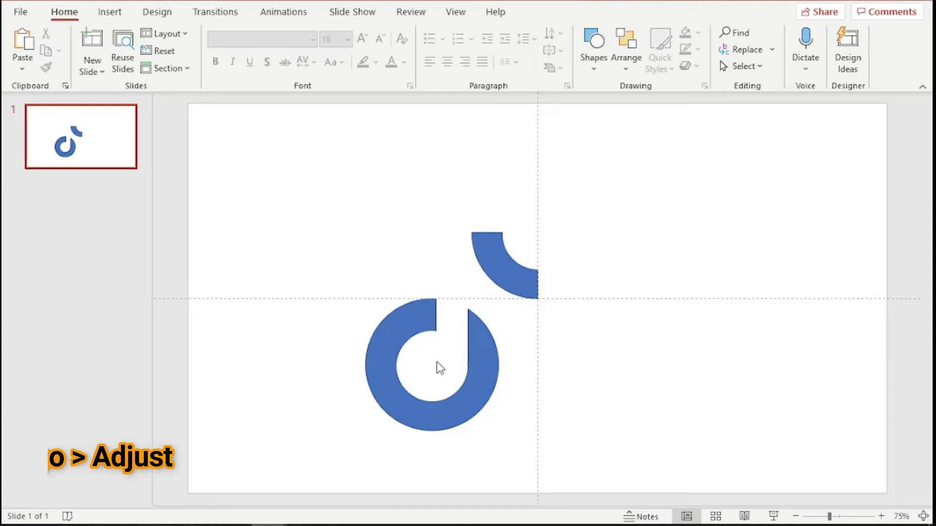
Step: Insert a vertical rectangle about 0.63" wide and 2.75" high as the logo's stem, running from the tail's top to the open ring's right side
{"action": "left_click", "coordinate": [109, 12]}
{"action": "left_click", "coordinate": [268, 59]}
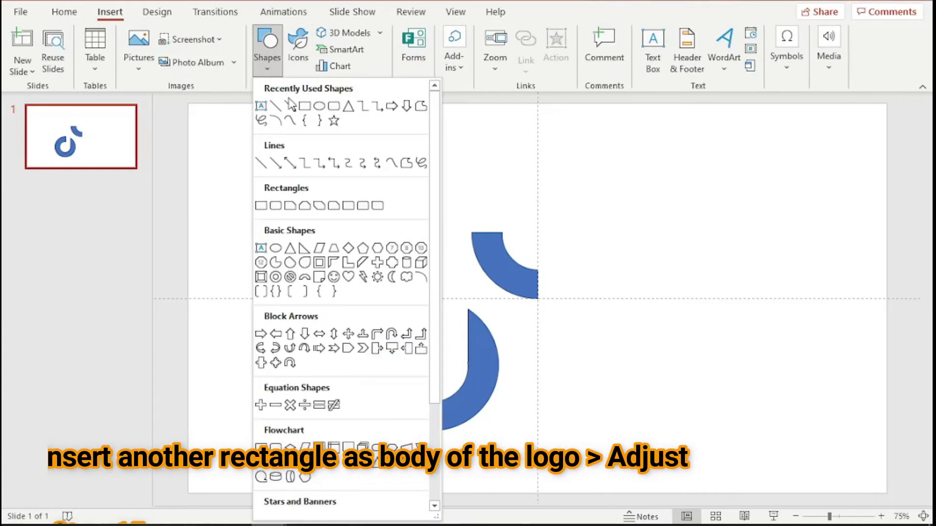
{"action": "left_click", "coordinate": [258, 164]}
{"action": "left_click_drag", "start_coordinate": [472, 233], "coordinate": [497, 375]}
{"action": "left_click_drag", "start_coordinate": [471, 303], "coordinate": [465, 304]}
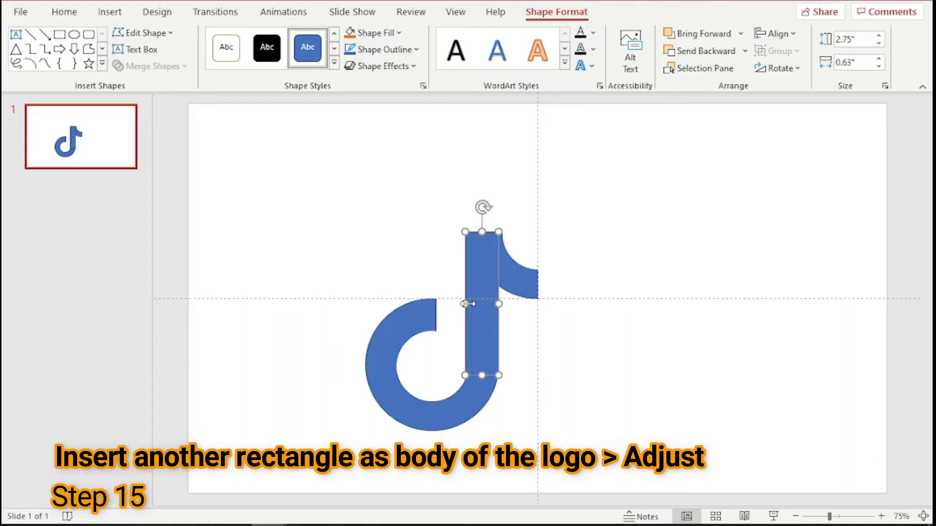
{"action": "left_click_drag", "start_coordinate": [467, 303], "coordinate": [467, 309]}
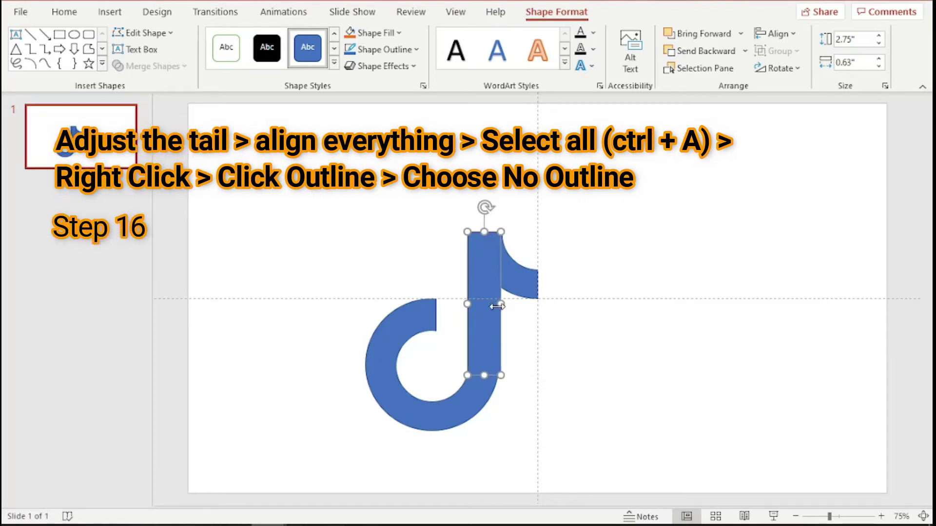
Step: Narrow the stem to about 0.58" from its right side and widen the tail leftward to about 1.33" to align their edges
{"action": "left_click", "coordinate": [529, 345]}
{"action": "left_click", "coordinate": [493, 346]}
{"action": "left_click_drag", "start_coordinate": [497, 301], "coordinate": [495, 301]}
{"action": "left_click", "coordinate": [524, 352]}
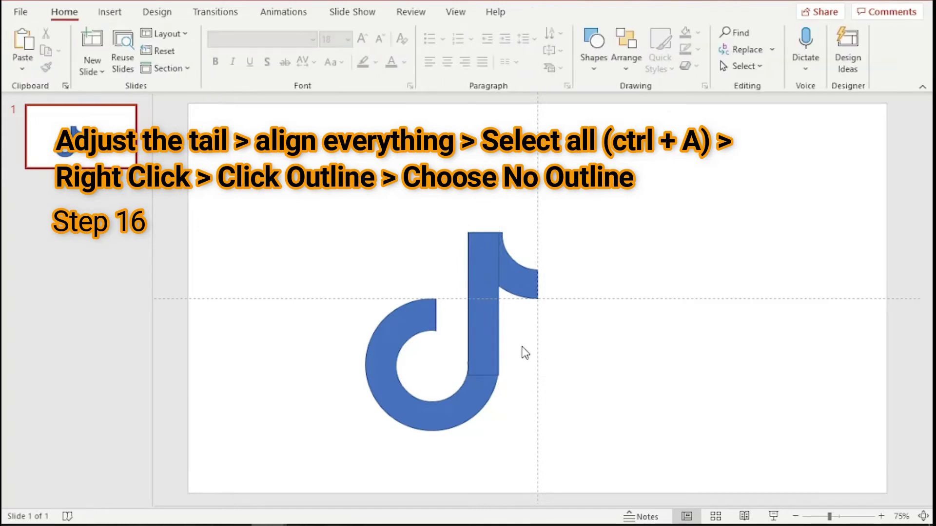
{"action": "left_click", "coordinate": [510, 263]}
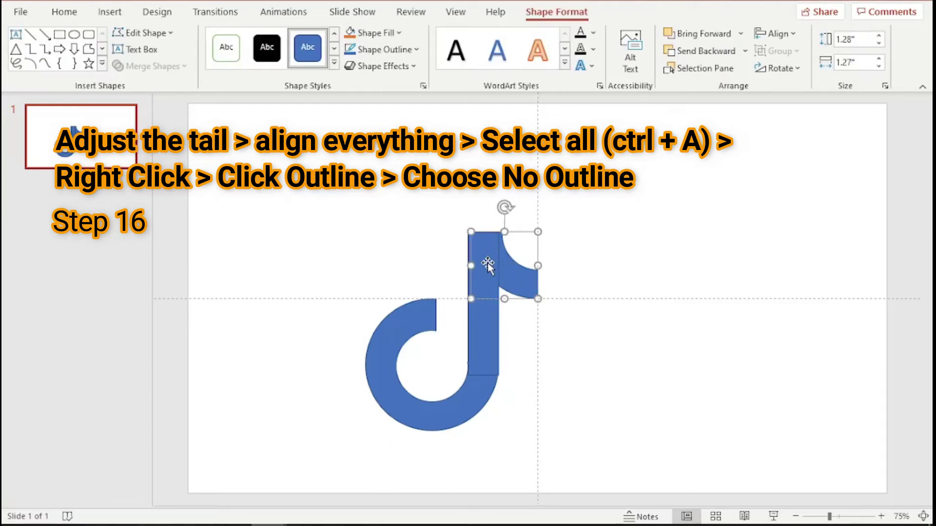
{"action": "left_click_drag", "start_coordinate": [470, 264], "coordinate": [467, 263]}
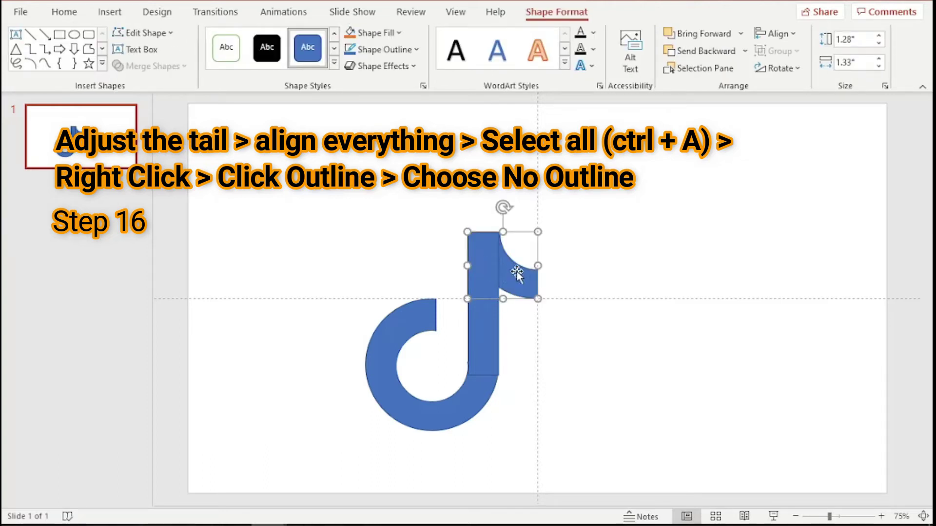
Step: Try nudging the stem slightly sideways to fine-tune its alignment with the tail and the open ring
{"action": "left_click", "coordinate": [486, 356]}
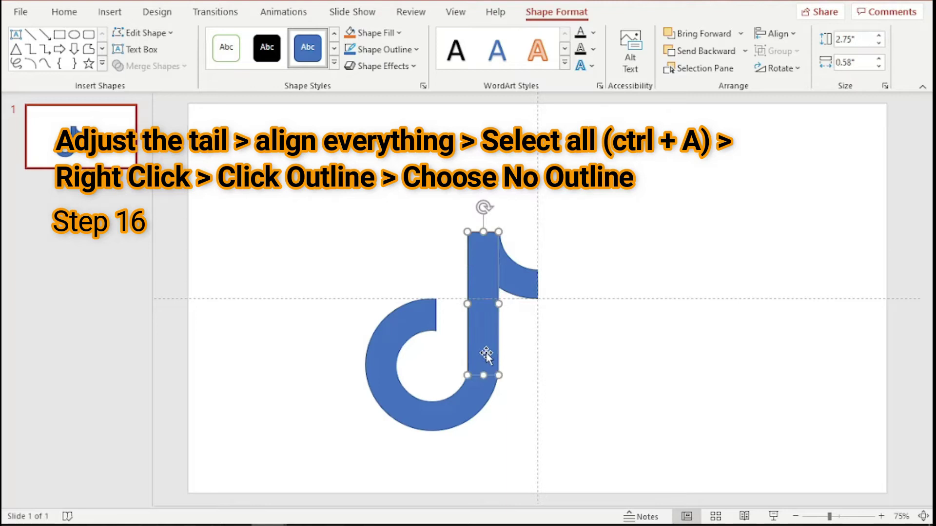
{"action": "key", "text": "ctrl+Left"}
{"action": "key", "text": "ctrl+Right"}
{"action": "key", "text": "ctrl+Right"}
{"action": "left_click", "coordinate": [565, 366]}
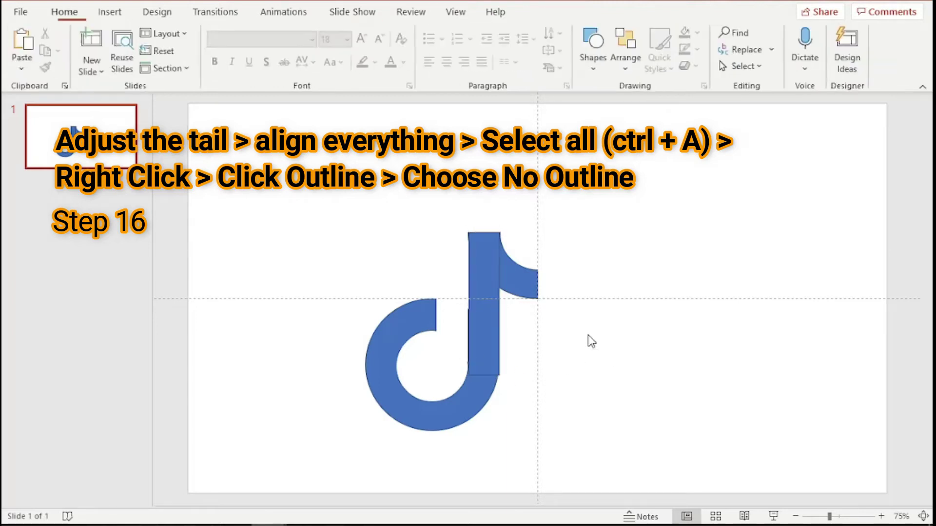
{"action": "left_click", "coordinate": [484, 344]}
{"action": "left_click", "coordinate": [532, 351]}
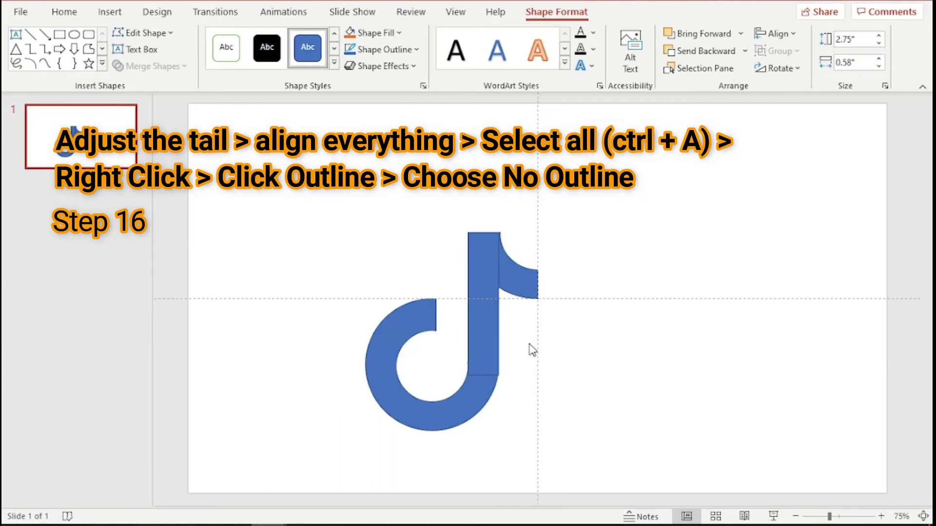
Step: Remove the outlines from the stem, the tail and the open ring by setting them to No Outline
{"action": "left_click", "coordinate": [483, 288]}
{"action": "left_click", "coordinate": [516, 280], "text": "shift"}
{"action": "left_click", "coordinate": [465, 411], "text": "shift"}
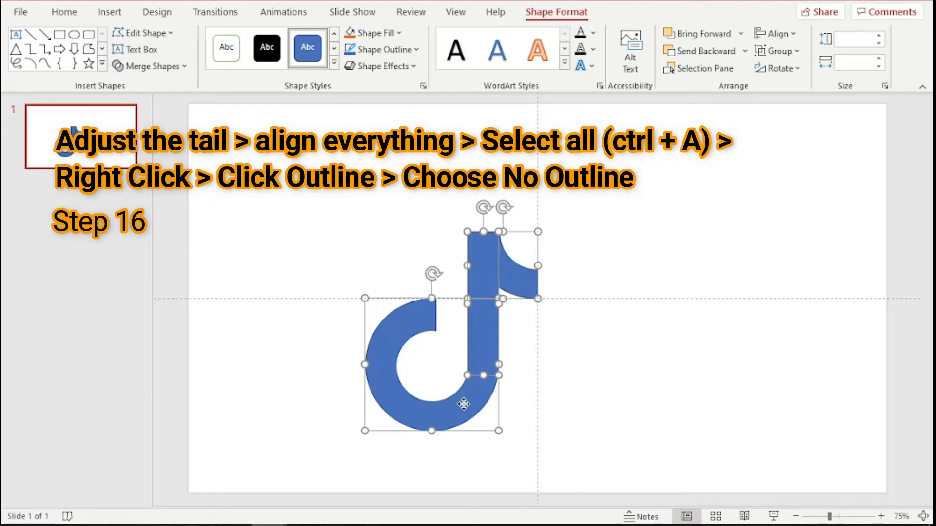
{"action": "right_click", "coordinate": [465, 411]}
{"action": "left_click", "coordinate": [545, 437]}
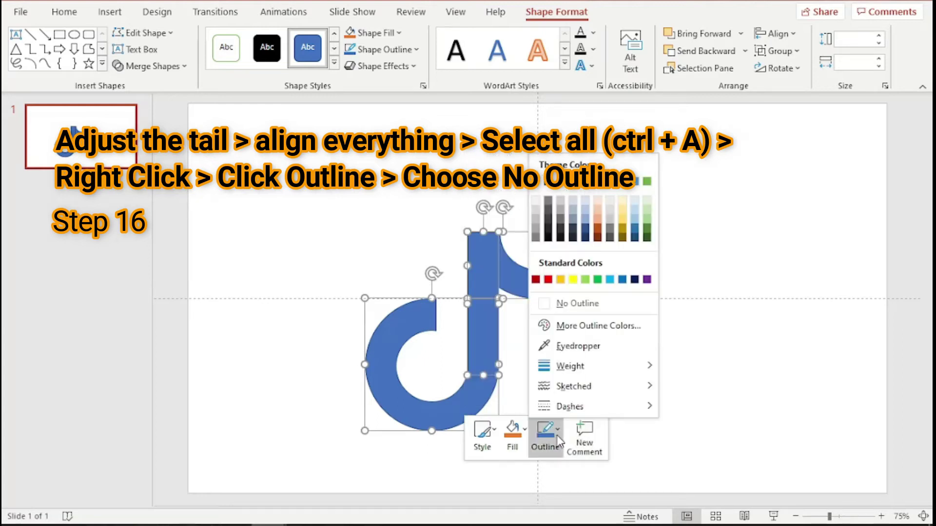
{"action": "left_click", "coordinate": [546, 306]}
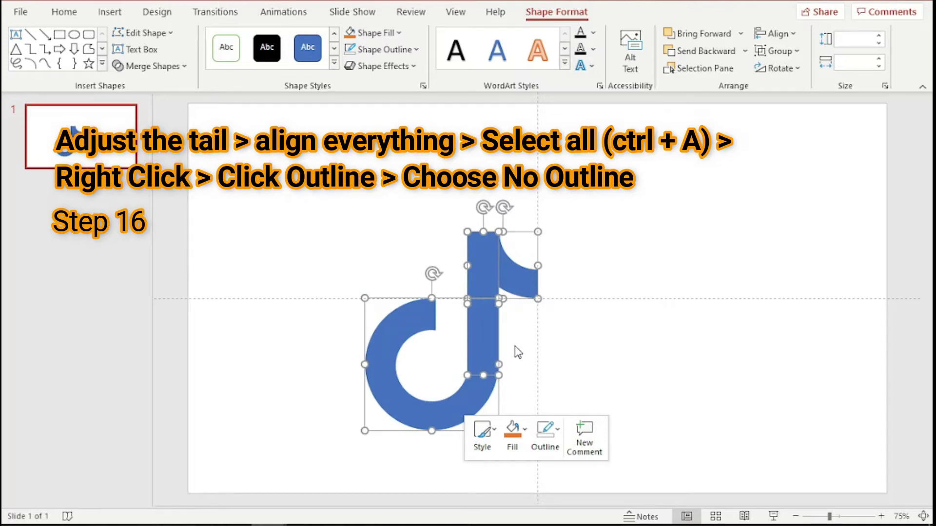
{"action": "left_click", "coordinate": [438, 368]}
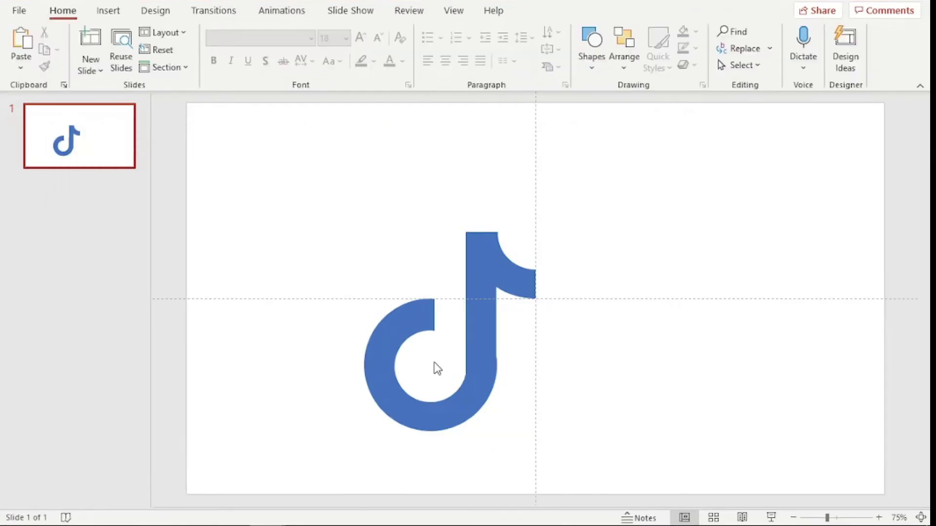
Step: Merge the open ring, the stem and the tail into one logo shape with Union
{"action": "left_click", "coordinate": [419, 325]}
{"action": "left_click", "coordinate": [490, 279], "text": "shift"}
{"action": "left_click", "coordinate": [514, 278], "text": "shift"}
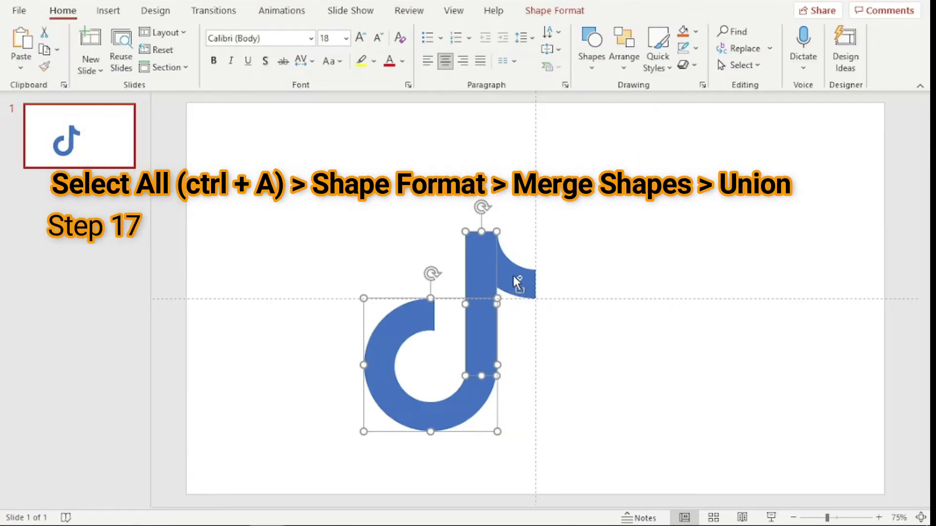
{"action": "left_click", "coordinate": [554, 11]}
{"action": "left_click", "coordinate": [160, 68]}
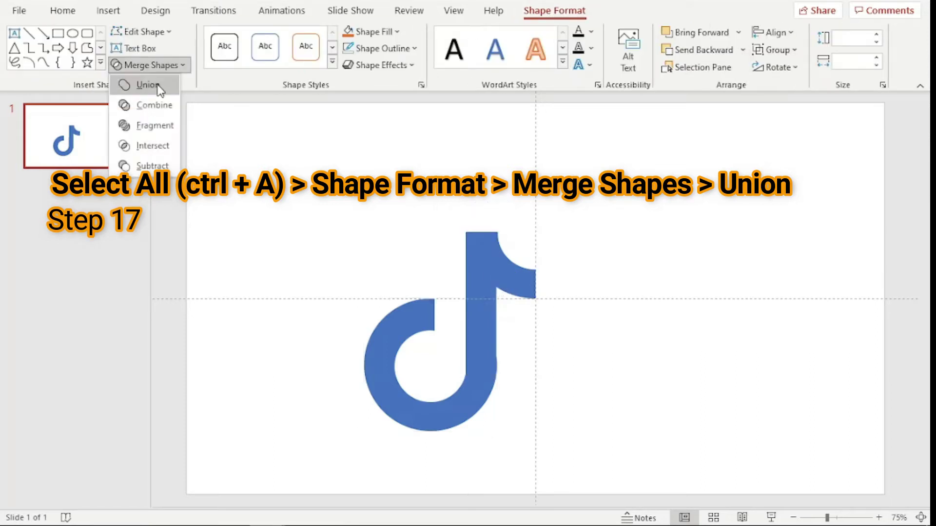
{"action": "left_click", "coordinate": [160, 88]}
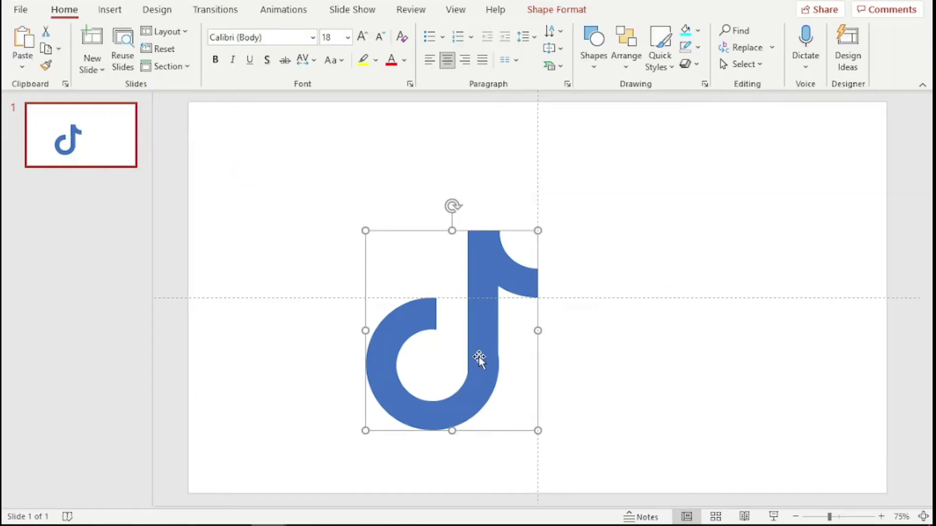
Step: Duplicate the merged logo shape and place the copy directly to the right of the original at the same height
{"action": "right_click", "coordinate": [478, 360]}
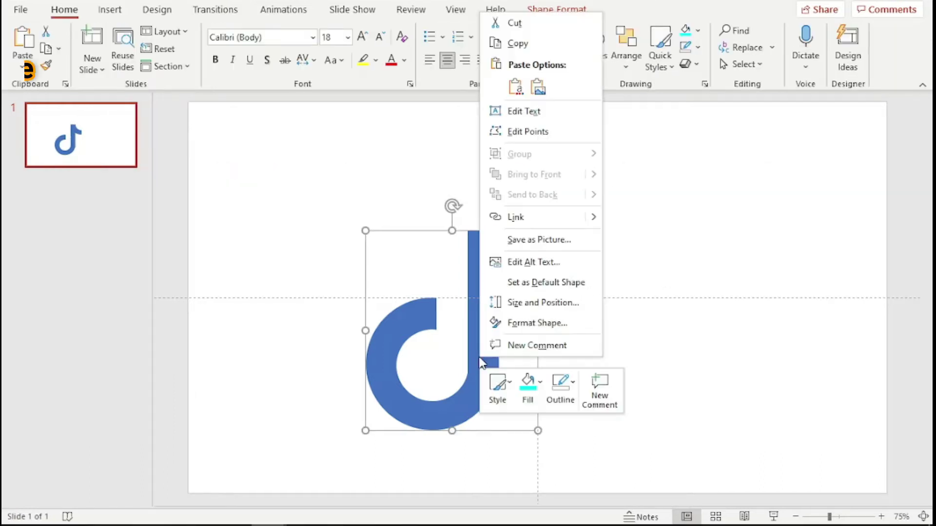
{"action": "left_click", "coordinate": [518, 39]}
{"action": "left_click", "coordinate": [601, 385]}
{"action": "right_click", "coordinate": [601, 204]}
{"action": "left_click", "coordinate": [610, 237]}
{"action": "left_click_drag", "start_coordinate": [498, 332], "coordinate": [659, 326]}
Step: Fill the logo copy with the recent sky blue and overlap it on the original, offset slightly down and to the right
{"action": "right_click", "coordinate": [659, 337]}
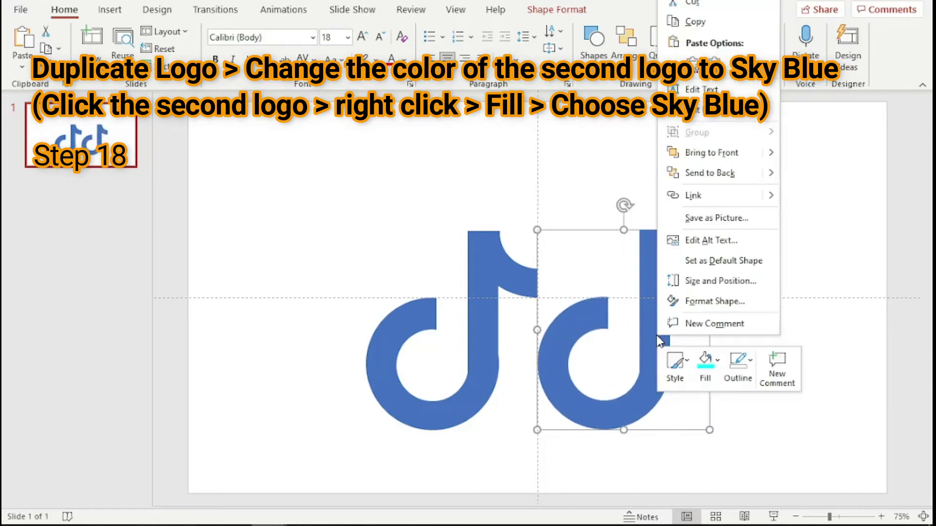
{"action": "left_click", "coordinate": [718, 362]}
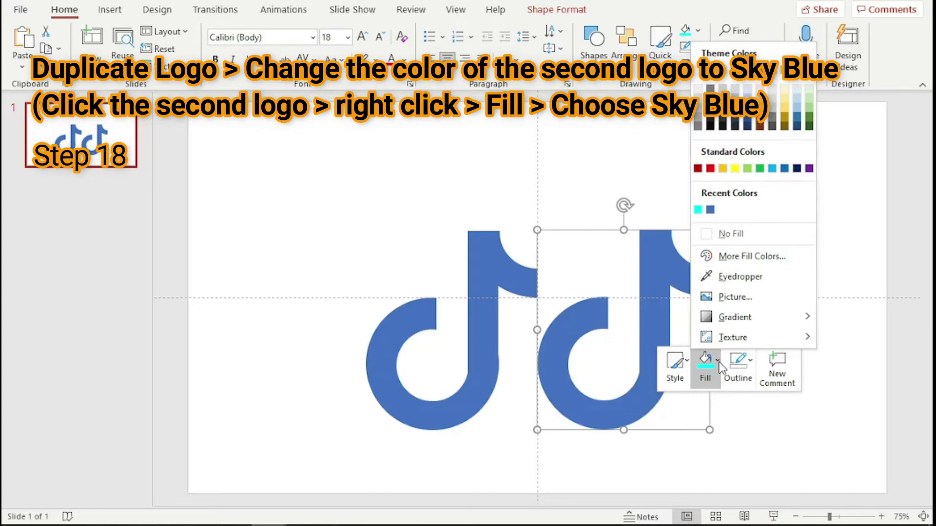
{"action": "left_click", "coordinate": [698, 209]}
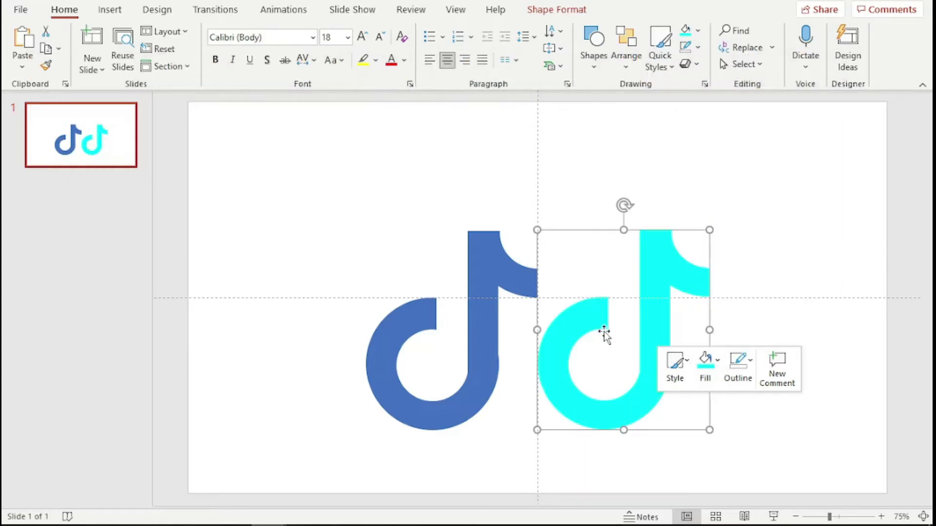
{"action": "left_click_drag", "start_coordinate": [654, 334], "coordinate": [492, 344]}
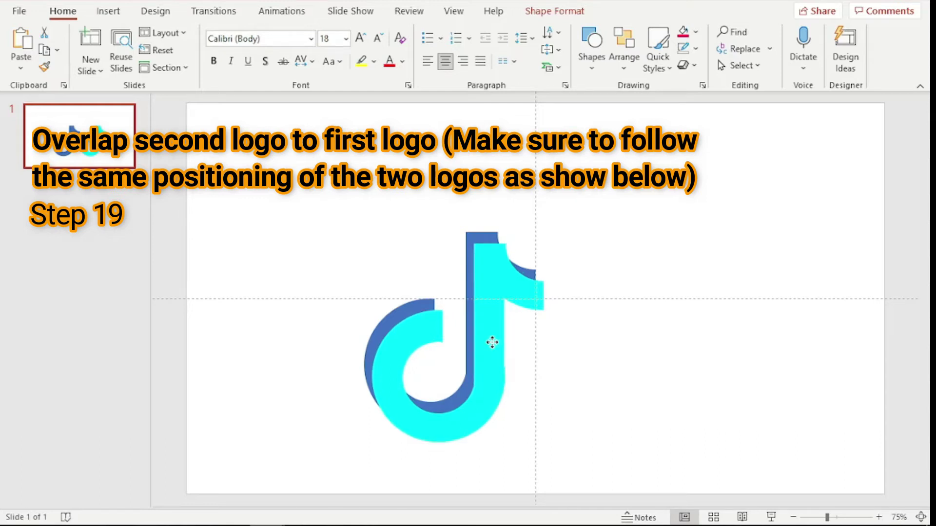
{"action": "left_click_drag", "start_coordinate": [492, 343], "coordinate": [492, 343]}
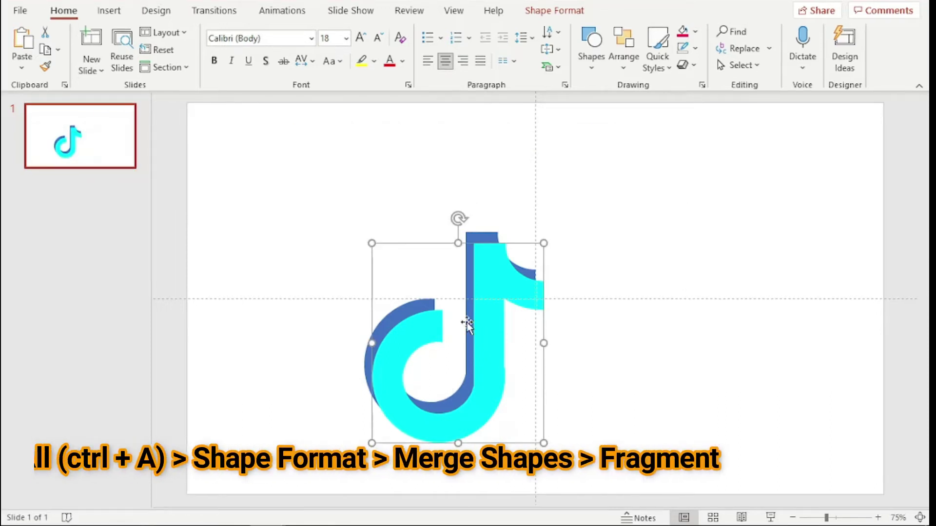
Step: Split the two overlapping logo shapes into separate pieces with Fragment
{"action": "left_click", "coordinate": [491, 239], "text": "shift"}
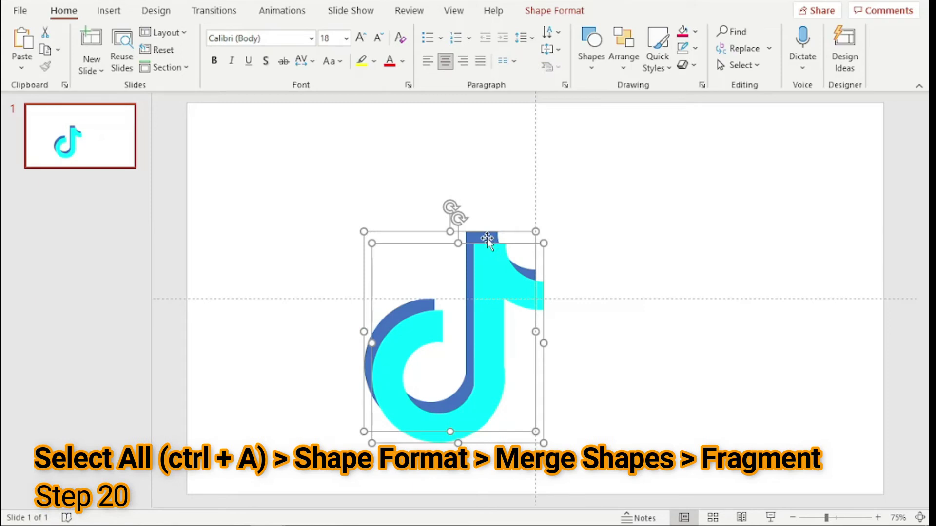
{"action": "left_click", "coordinate": [537, 14]}
{"action": "left_click", "coordinate": [181, 66]}
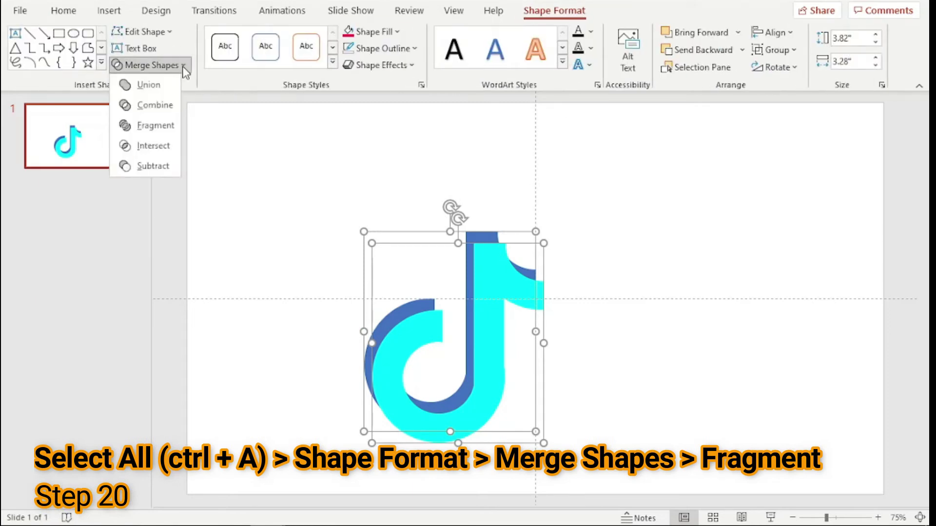
{"action": "left_click", "coordinate": [172, 126]}
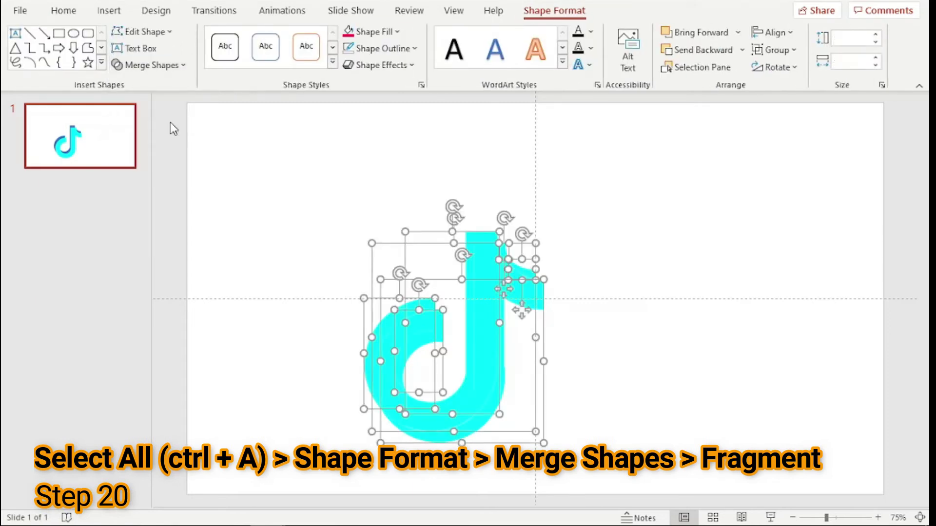
{"action": "left_click", "coordinate": [596, 359]}
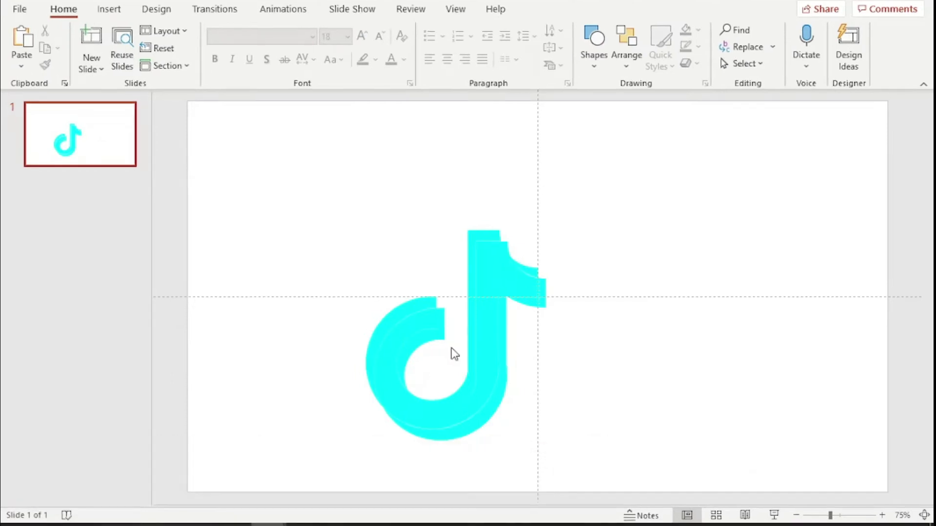
Step: Fill the small sliver between the stem's top and the tail with the recent pinkish red
{"action": "left_click", "coordinate": [506, 244]}
{"action": "right_click", "coordinate": [507, 247]}
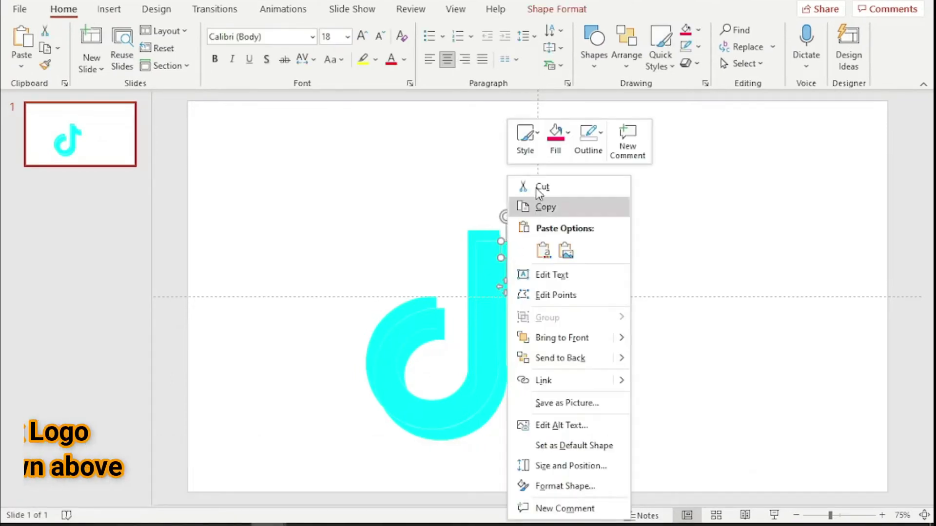
{"action": "left_click", "coordinate": [558, 142]}
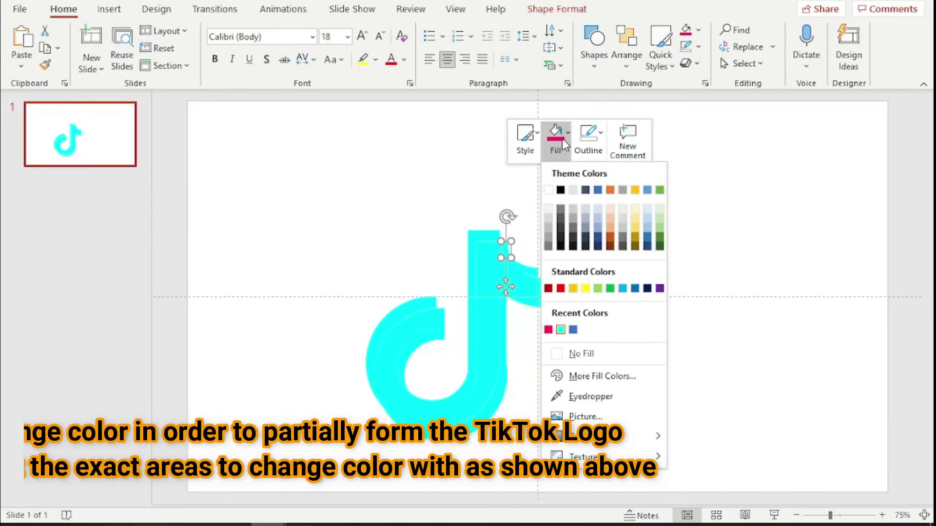
{"action": "left_click", "coordinate": [548, 330]}
Step: Fill the large fragment along the logo's lower right edge and under the tail with the recent pinkish red
{"action": "left_click", "coordinate": [503, 320]}
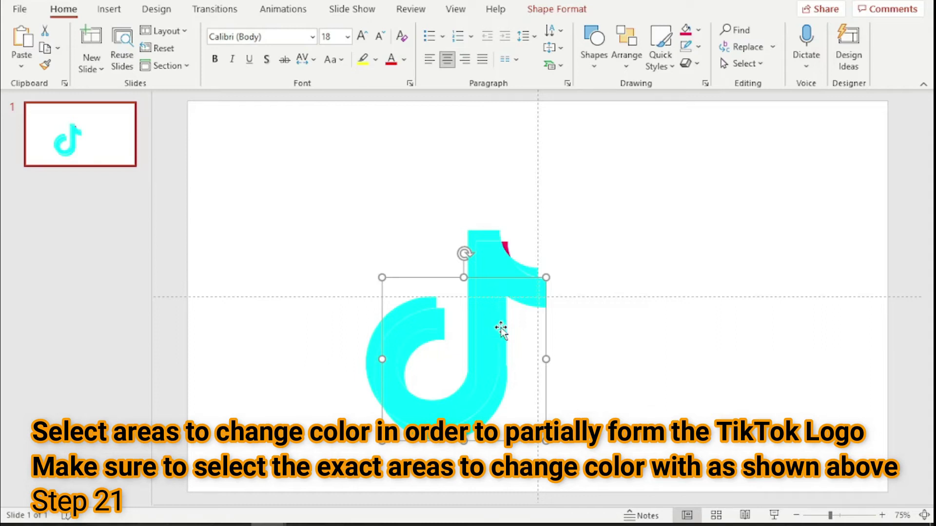
{"action": "right_click", "coordinate": [502, 328]}
{"action": "left_click", "coordinate": [551, 354]}
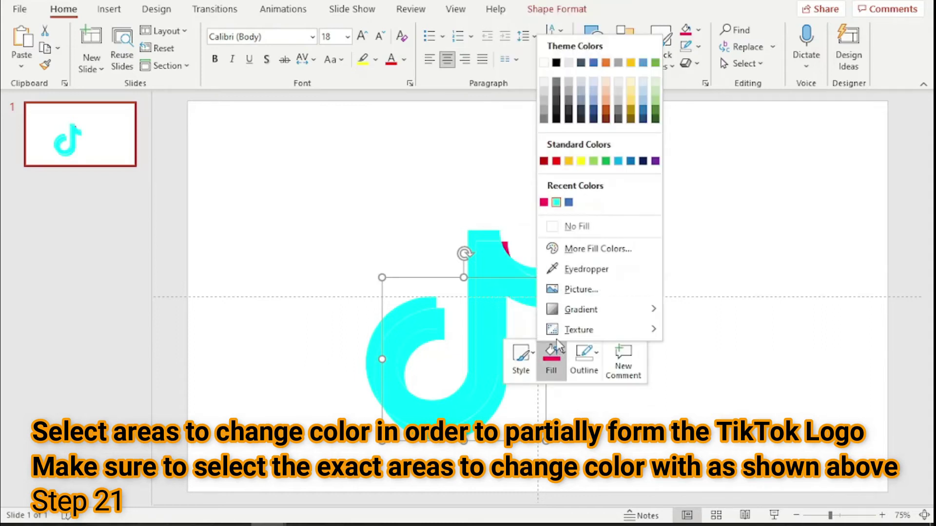
{"action": "left_click", "coordinate": [544, 203]}
Step: Fill the curved fragment on the inner side of the ring's open end with the recent pinkish red
{"action": "left_click", "coordinate": [431, 326]}
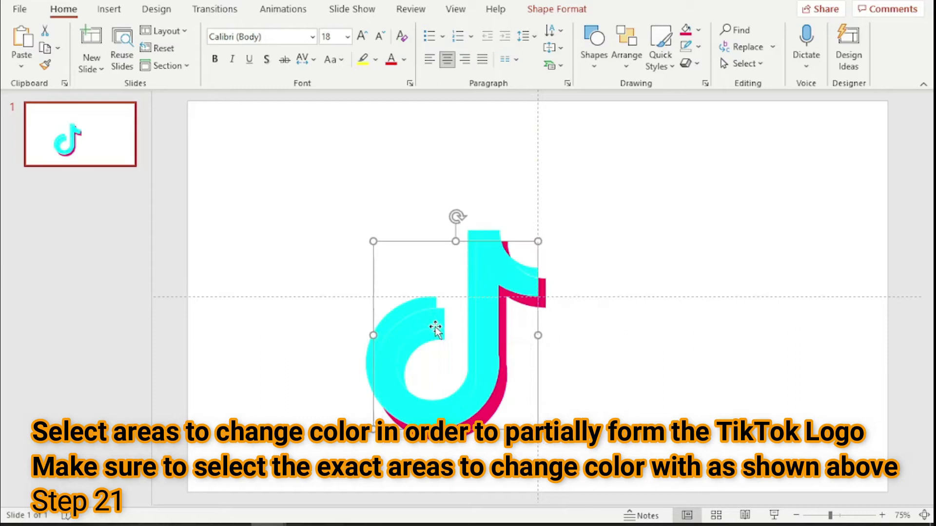
{"action": "left_click", "coordinate": [434, 333]}
{"action": "right_click", "coordinate": [435, 336]}
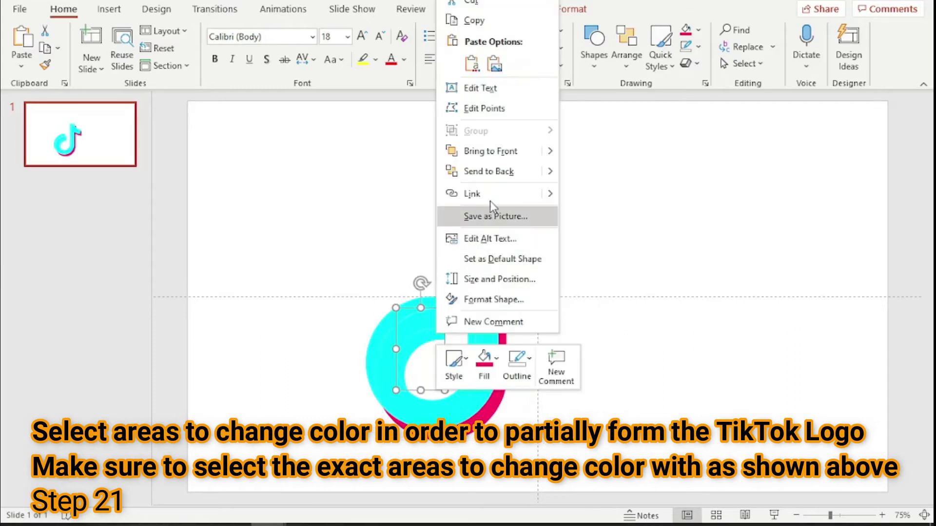
{"action": "left_click", "coordinate": [484, 368]}
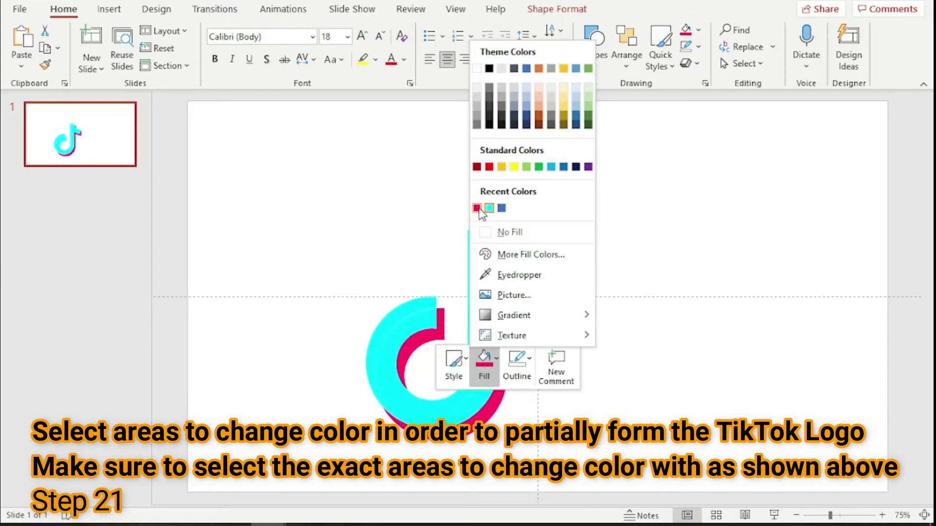
{"action": "left_click", "coordinate": [477, 210]}
{"action": "left_click", "coordinate": [577, 327]}
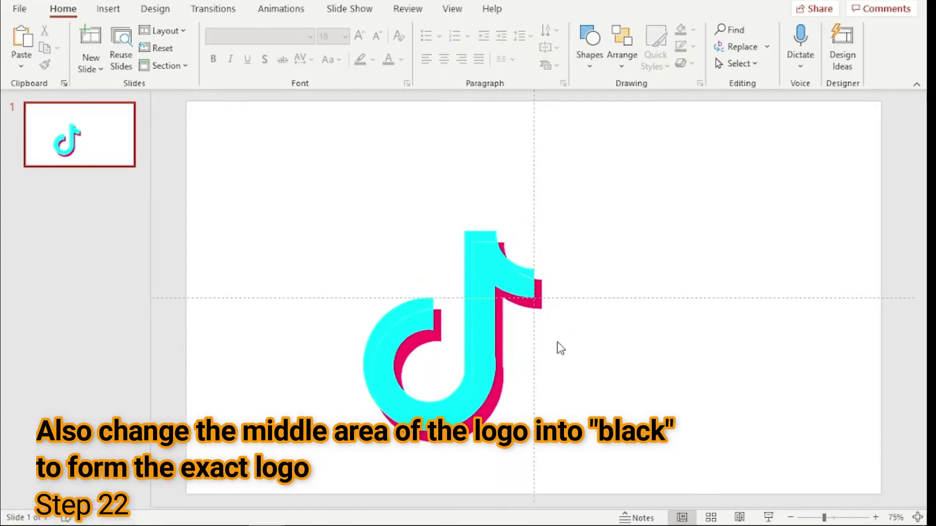
Step: Fill the large middle fragment of the logo with black
{"action": "left_click", "coordinate": [480, 280]}
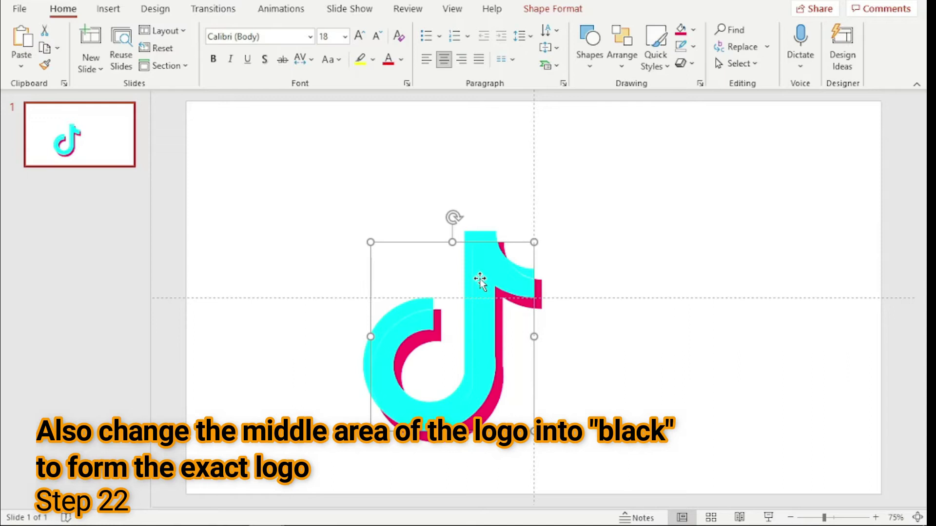
{"action": "right_click", "coordinate": [480, 280]}
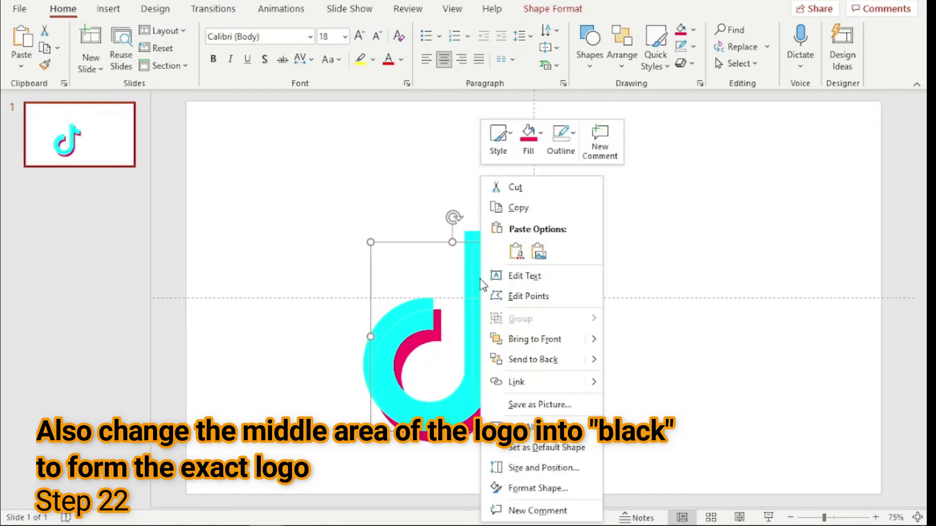
{"action": "left_click", "coordinate": [535, 138]}
{"action": "left_click", "coordinate": [534, 191]}
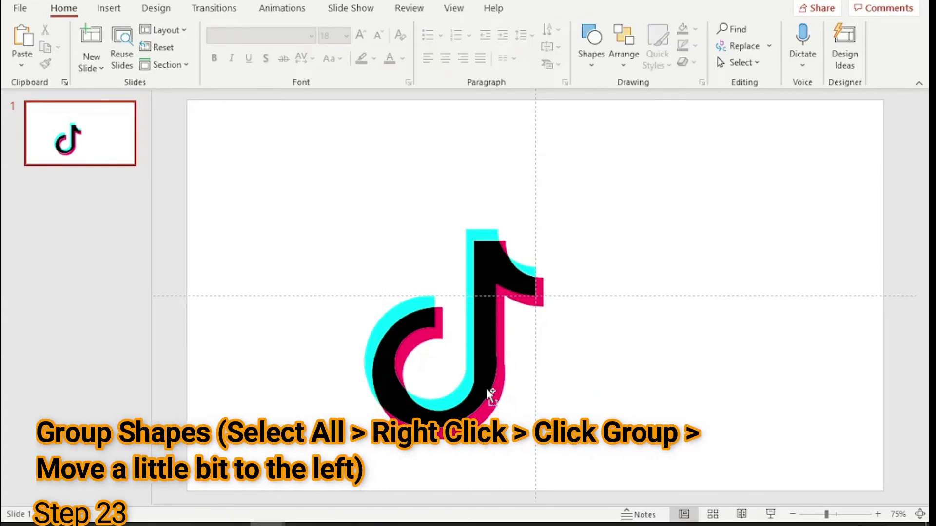
Step: Group all the logo pieces and move the group up and left into the slide's left half
{"action": "key", "text": "ctrl+a"}
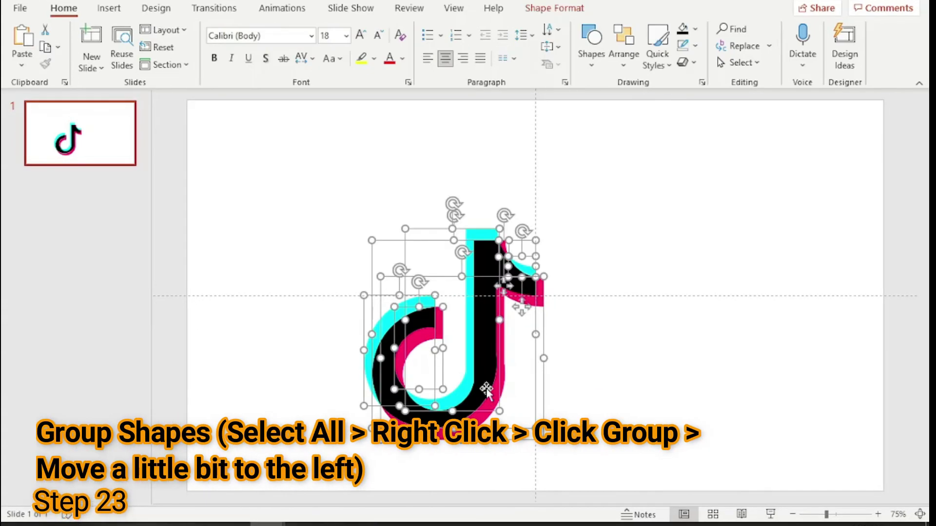
{"action": "right_click", "coordinate": [478, 395]}
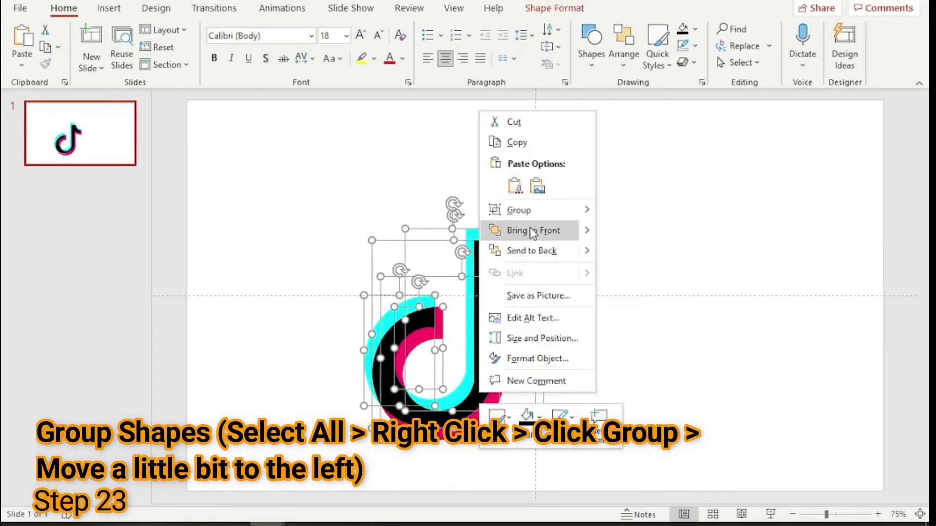
{"action": "mouse_move", "coordinate": [583, 213]}
{"action": "left_click", "coordinate": [632, 218]}
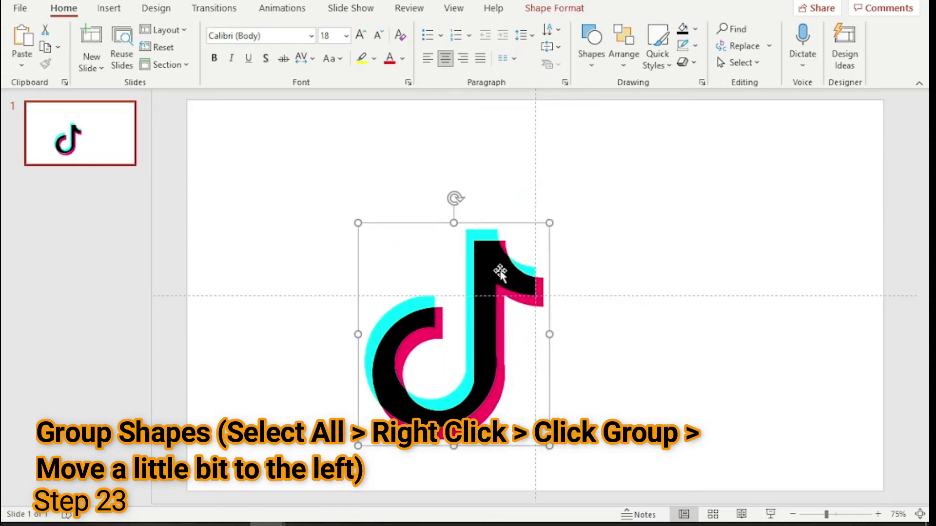
{"action": "left_click_drag", "start_coordinate": [484, 363], "coordinate": [395, 324]}
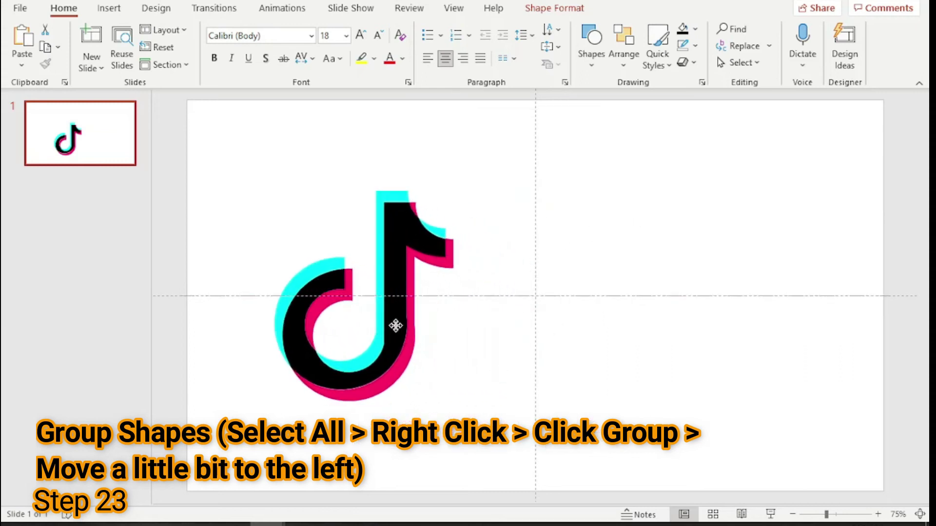
{"action": "left_click", "coordinate": [497, 344]}
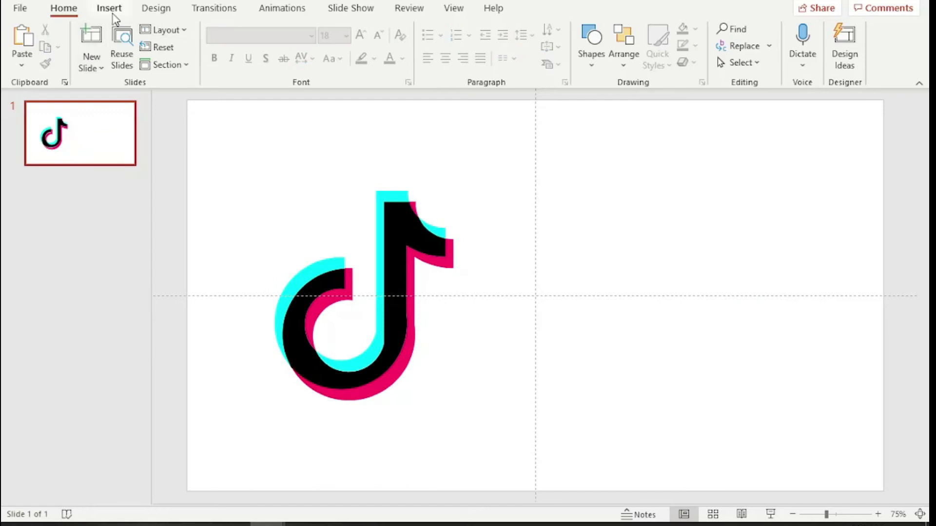
Step: Insert a wide, empty text box to the right of the logo, around the slide's vertical middle
{"action": "left_click", "coordinate": [125, 10]}
{"action": "left_click", "coordinate": [650, 58]}
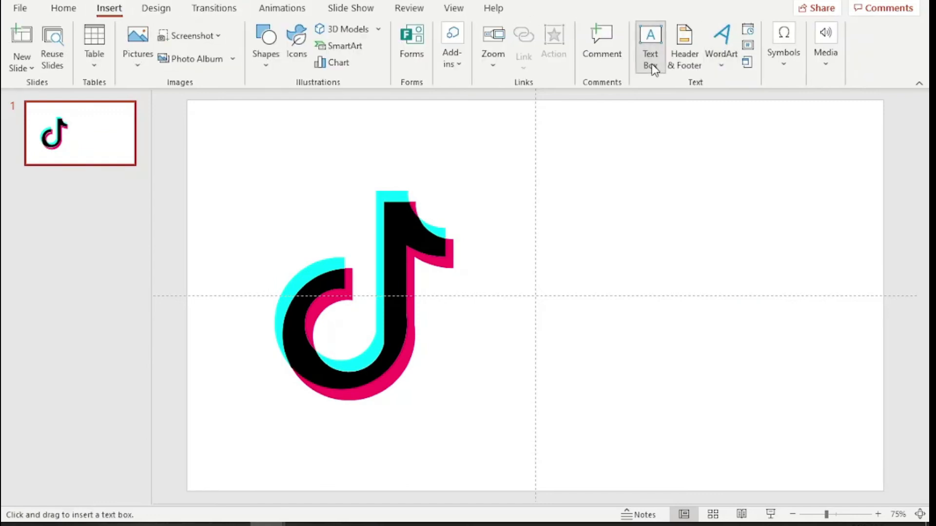
{"action": "left_click_drag", "start_coordinate": [506, 257], "coordinate": [826, 351]}
{"action": "right_click", "coordinate": [700, 302]}
{"action": "key", "text": "Escape"}
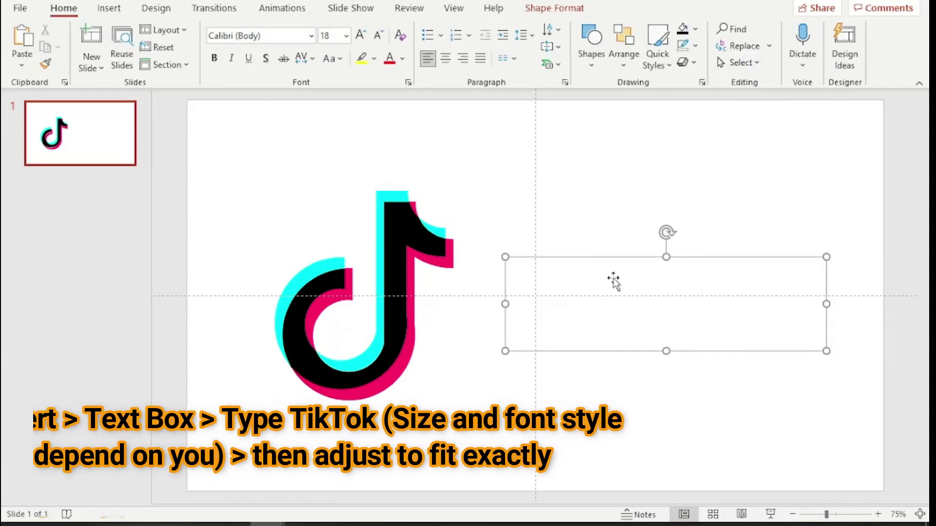
Step: Enter the text "Tik Tok" in the empty text box and set its font size to 150
{"action": "right_click", "coordinate": [563, 265]}
{"action": "left_click", "coordinate": [631, 208]}
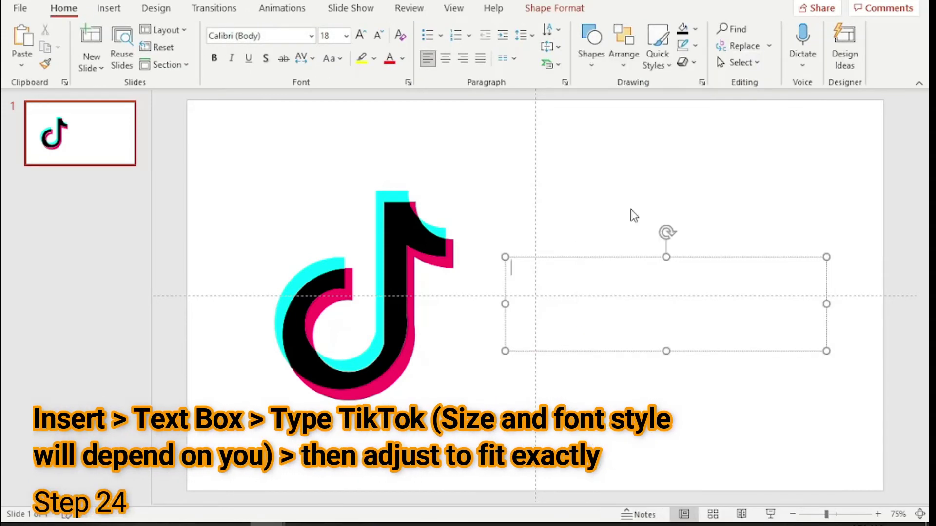
{"action": "type", "text": "Tik Tok"}
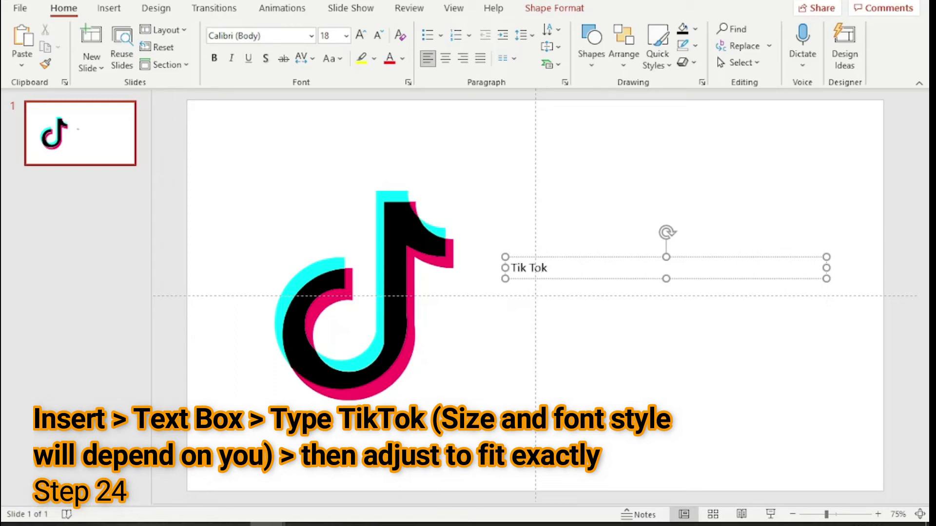
{"action": "key", "text": "ctrl+a"}
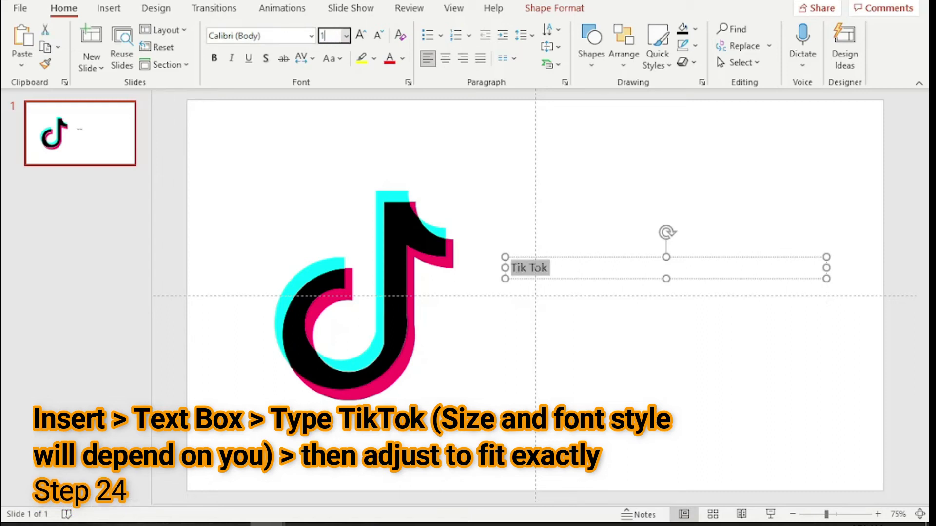
{"action": "type", "text": "150"}
{"action": "key", "text": "Return"}
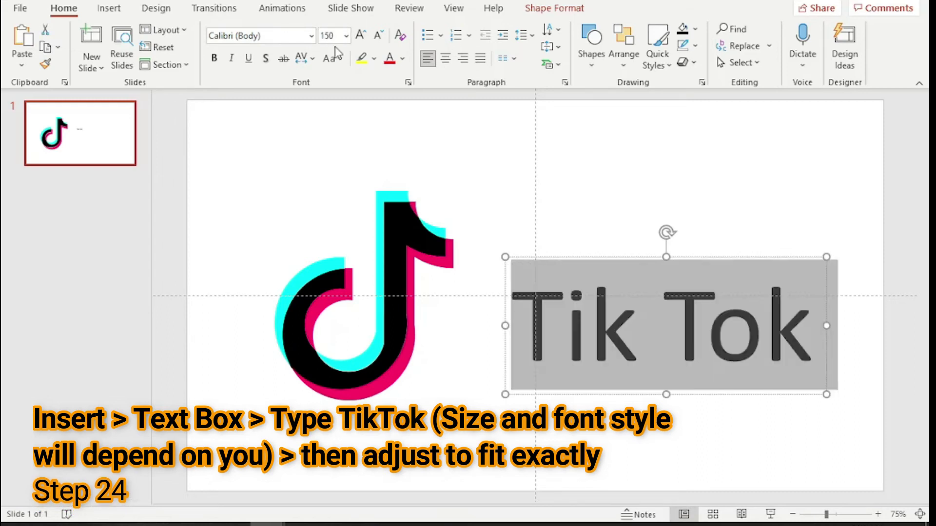
Step: Change the font of the Tik Tok text to Arial Black
{"action": "left_click", "coordinate": [289, 39]}
{"action": "type", "text": "a"}
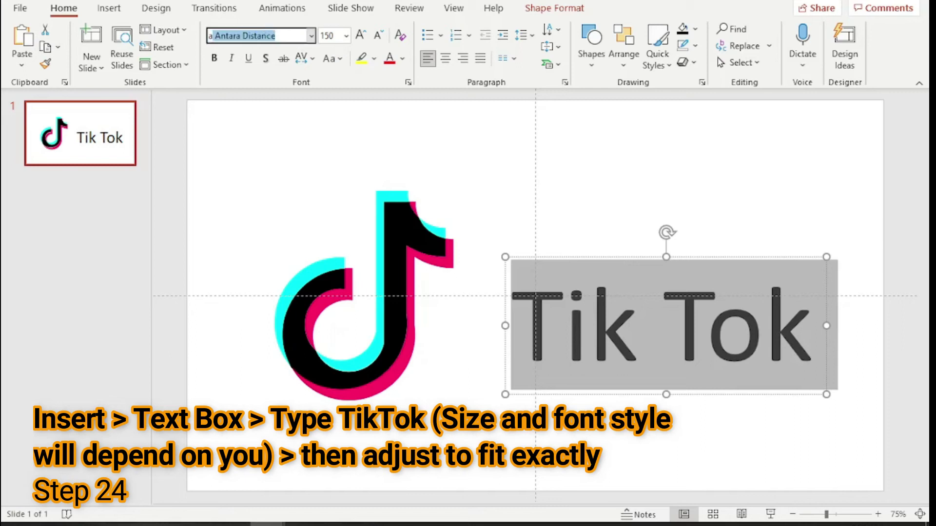
{"action": "type", "text": "rial B"}
{"action": "key", "text": "Return"}
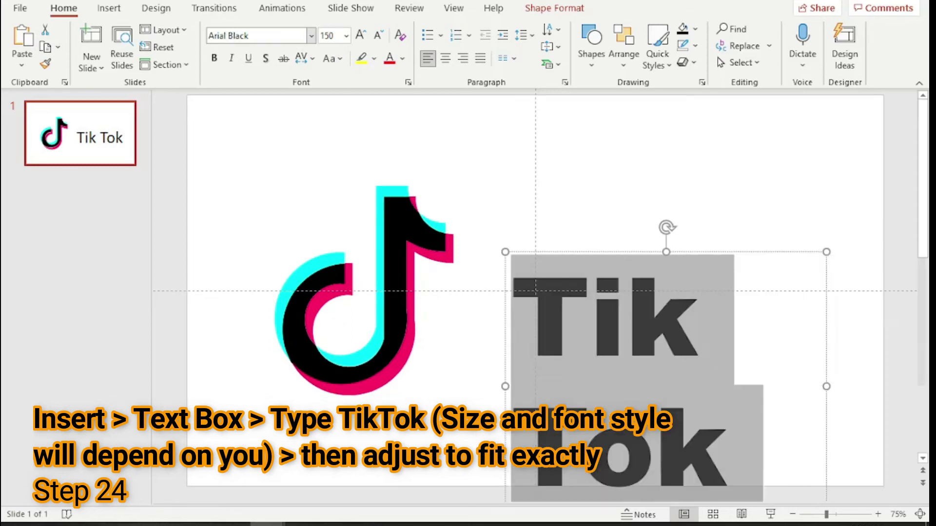
Step: Widen the text box on both sides so Tik Tok fits on one line, and shift the logo up and left to make room
{"action": "left_click_drag", "start_coordinate": [502, 387], "coordinate": [433, 386]}
{"action": "left_click_drag", "start_coordinate": [826, 385], "coordinate": [883, 386]}
{"action": "left_click_drag", "start_coordinate": [405, 280], "coordinate": [377, 273]}
{"action": "left_click", "coordinate": [564, 273]}
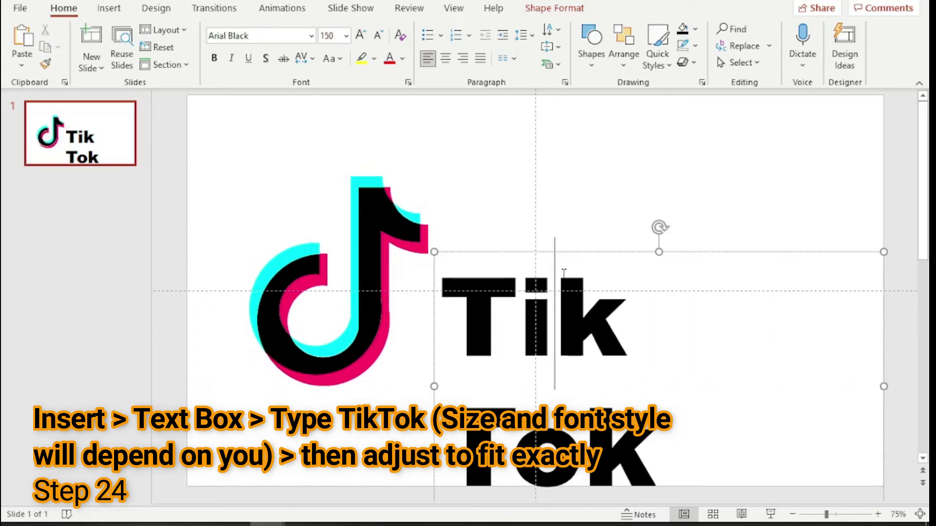
{"action": "left_click_drag", "start_coordinate": [568, 245], "coordinate": [538, 202]}
{"action": "left_click_drag", "start_coordinate": [853, 328], "coordinate": [890, 324]}
Step: Line up the wordmark beside the logo, close its gap to read "TikTok" and reduce its font size to 140
{"action": "left_click_drag", "start_coordinate": [619, 198], "coordinate": [622, 242]}
{"action": "left_click_drag", "start_coordinate": [394, 233], "coordinate": [403, 222]}
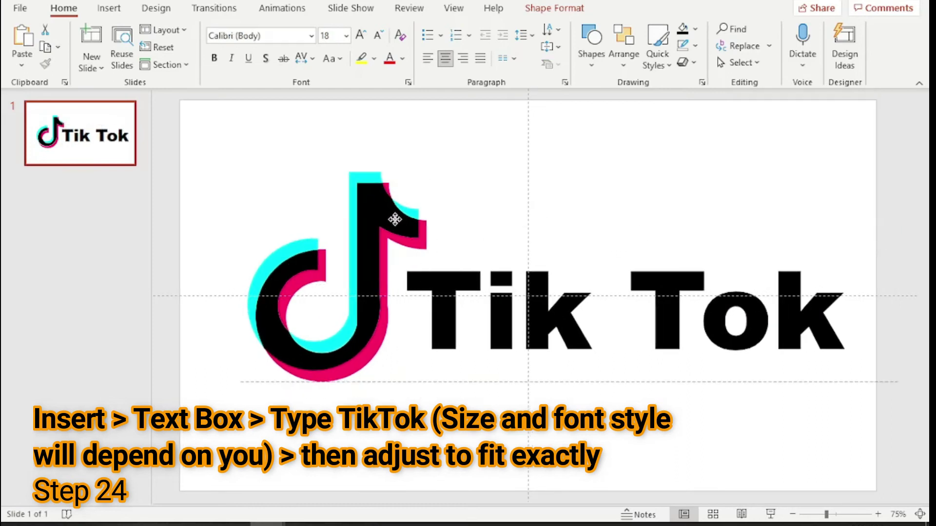
{"action": "left_click", "coordinate": [589, 253]}
{"action": "left_click_drag", "start_coordinate": [587, 246], "coordinate": [587, 233]}
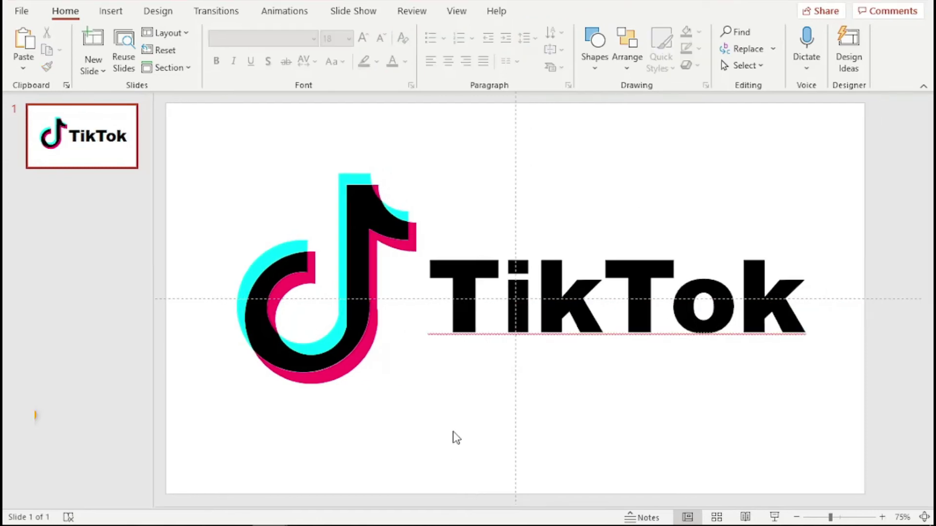
Step: Ungroup the logo into its separate shapes and clear the selection
{"action": "left_click_drag", "start_coordinate": [453, 434], "coordinate": [213, 158]}
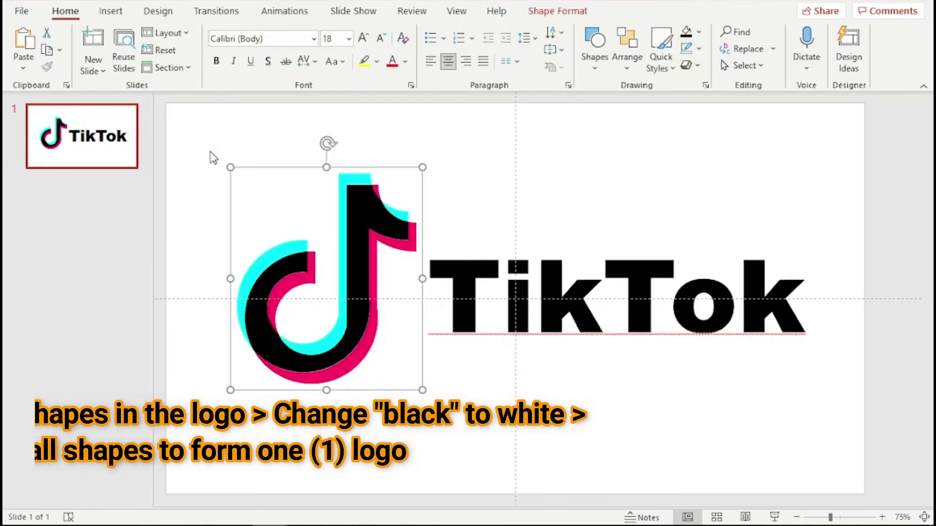
{"action": "right_click", "coordinate": [367, 203]}
{"action": "mouse_move", "coordinate": [466, 312]}
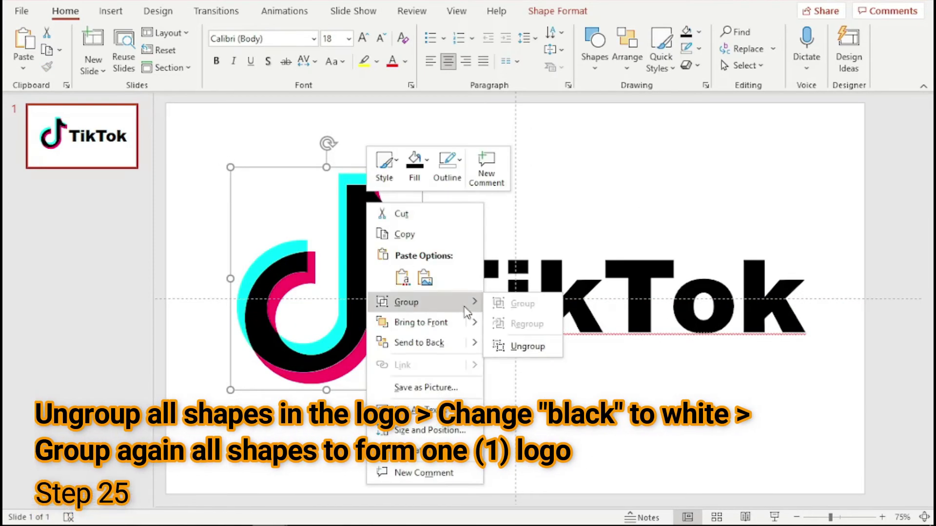
{"action": "left_click", "coordinate": [524, 345]}
{"action": "key", "text": "Escape"}
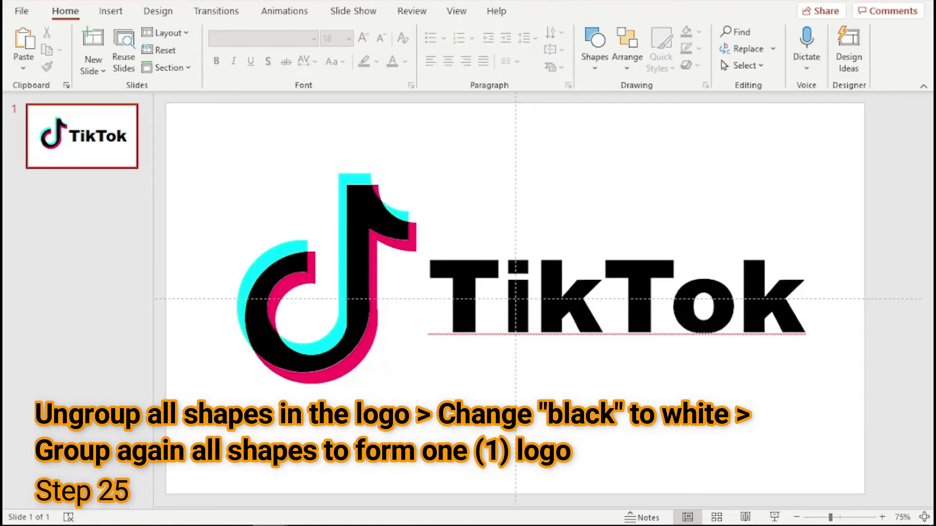
Step: Fill the large black middle piece of the logo with white
{"action": "left_click", "coordinate": [367, 217]}
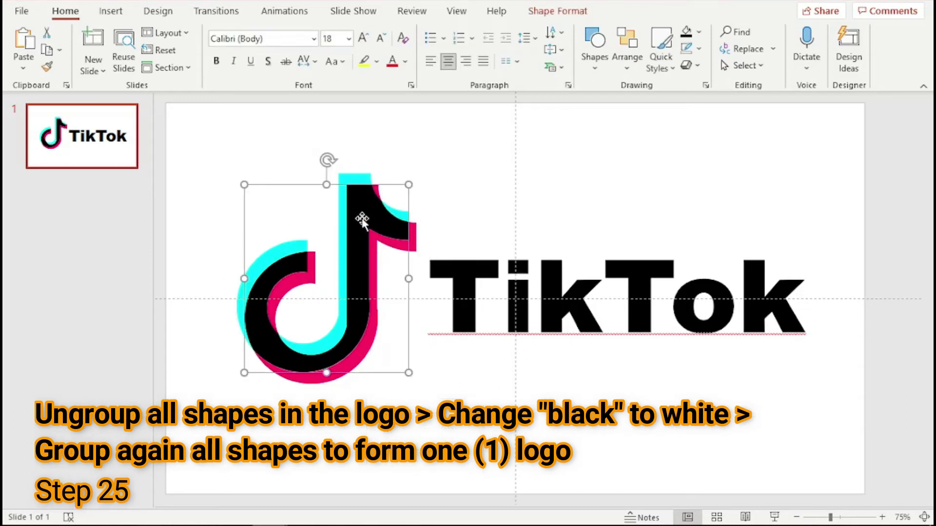
{"action": "right_click", "coordinate": [362, 221]}
{"action": "left_click", "coordinate": [412, 147]}
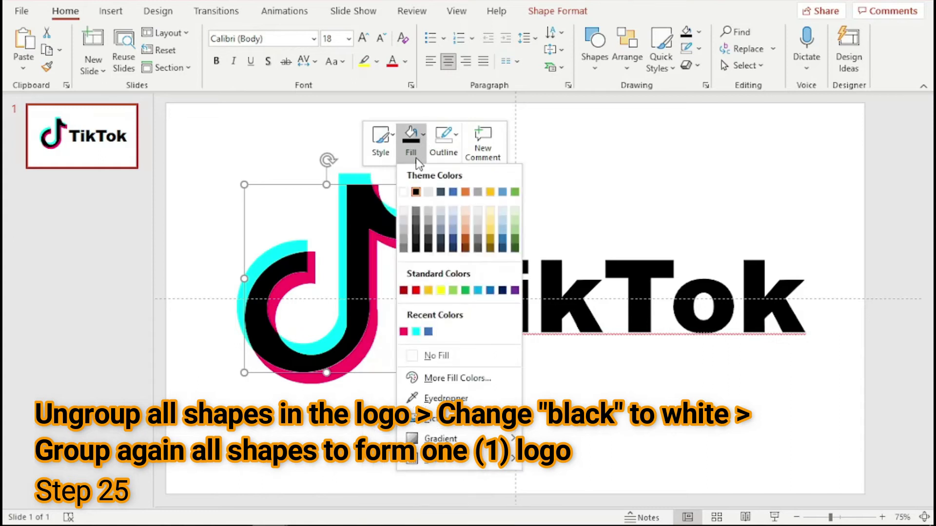
{"action": "left_click", "coordinate": [403, 192]}
Step: Select all the logo shapes and group them again into one logo
{"action": "left_click_drag", "start_coordinate": [459, 415], "coordinate": [209, 146]}
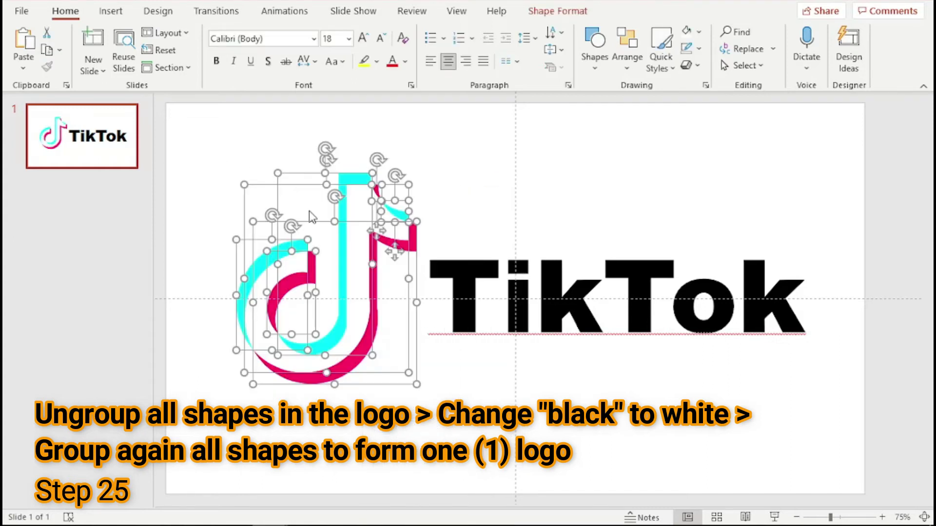
{"action": "right_click", "coordinate": [315, 218]}
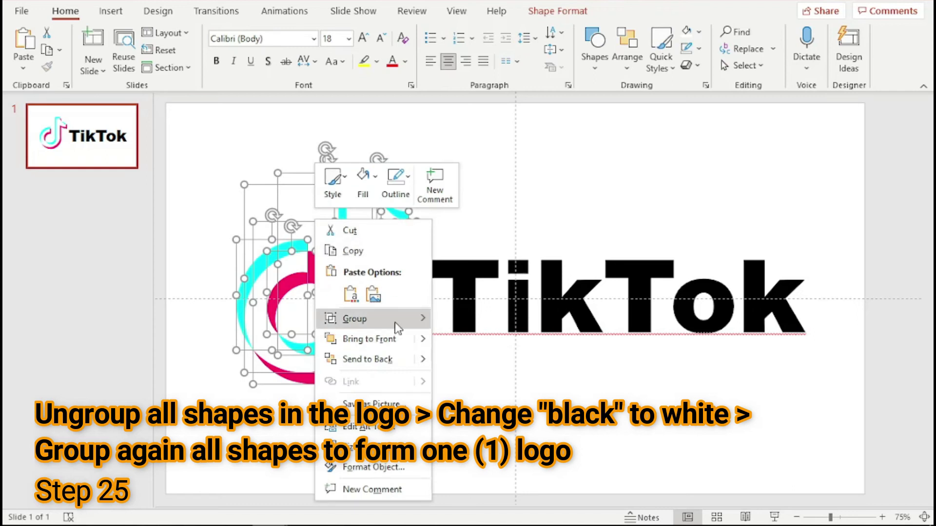
{"action": "mouse_move", "coordinate": [419, 318]}
{"action": "left_click", "coordinate": [467, 323]}
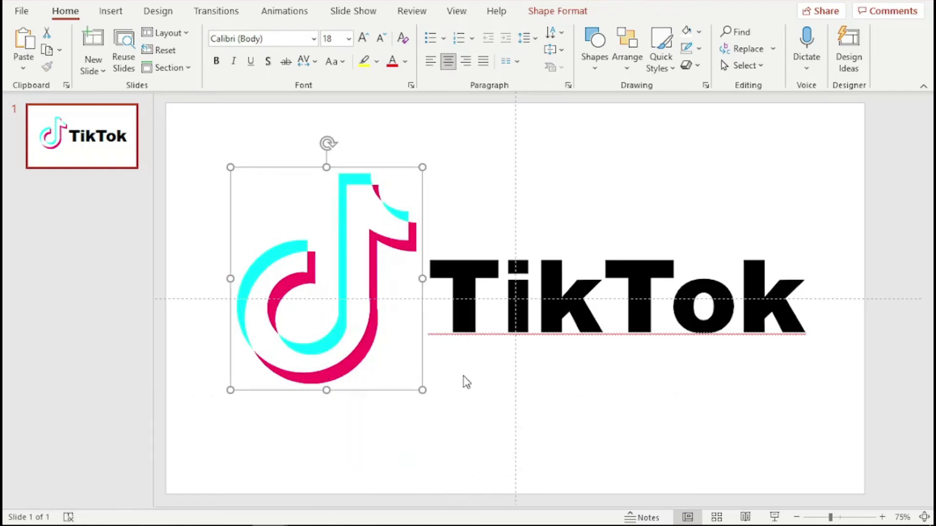
{"action": "left_click", "coordinate": [468, 411]}
Step: Give the slide background a gradient fill and remove its two extra intermediate gradient stops
{"action": "right_click", "coordinate": [580, 379]}
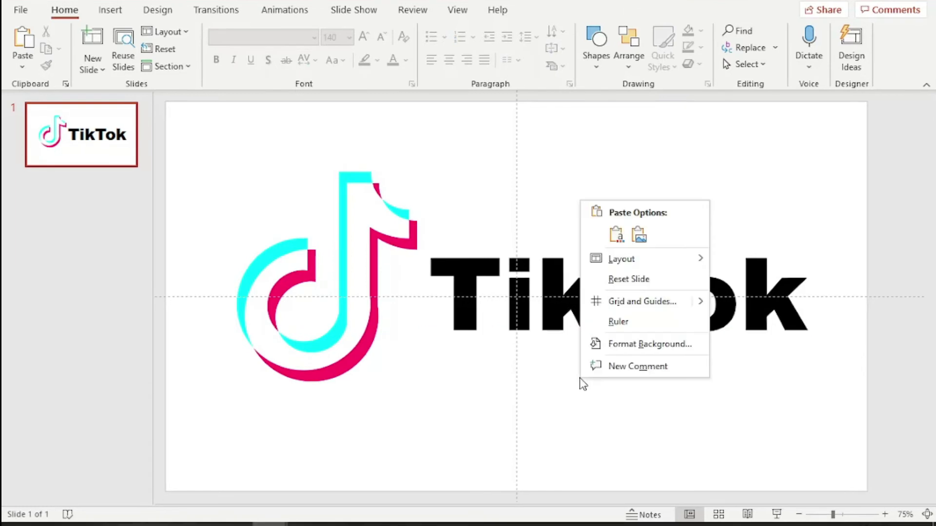
{"action": "left_click", "coordinate": [619, 345]}
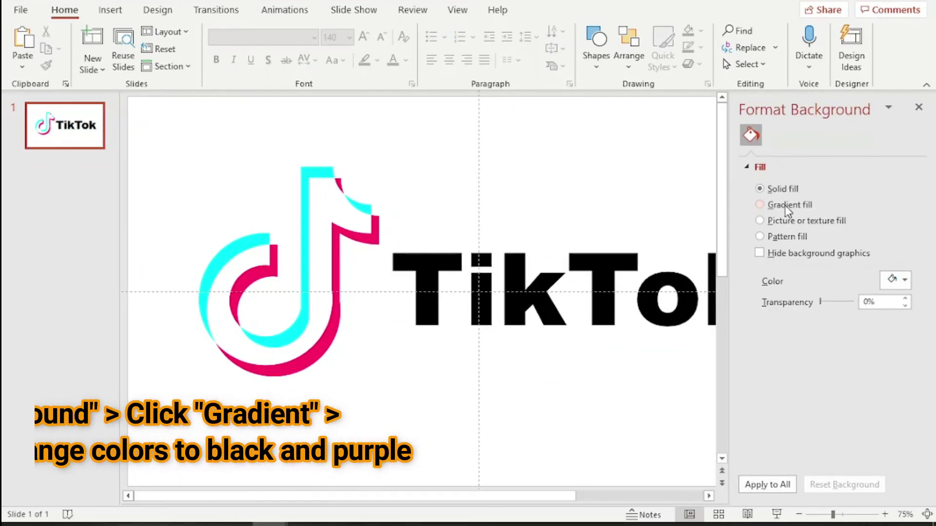
{"action": "left_click", "coordinate": [763, 204]}
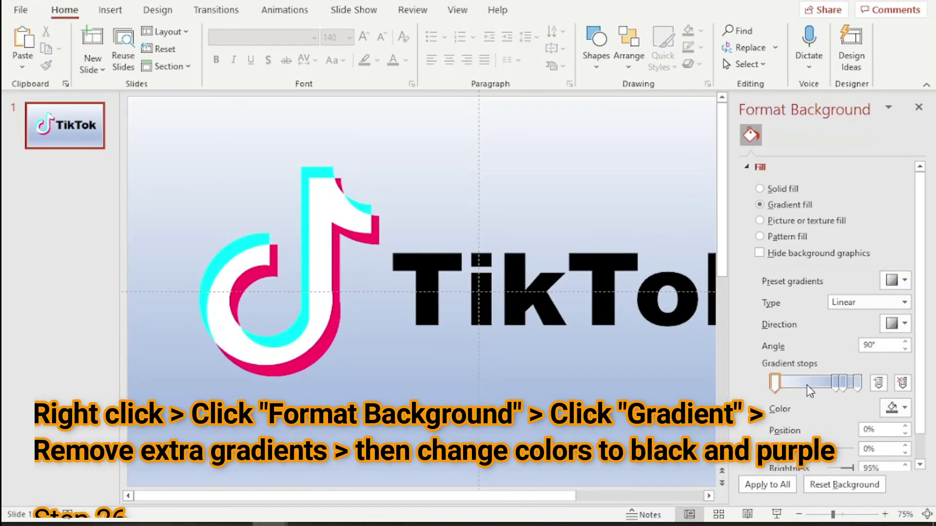
{"action": "left_click", "coordinate": [834, 384]}
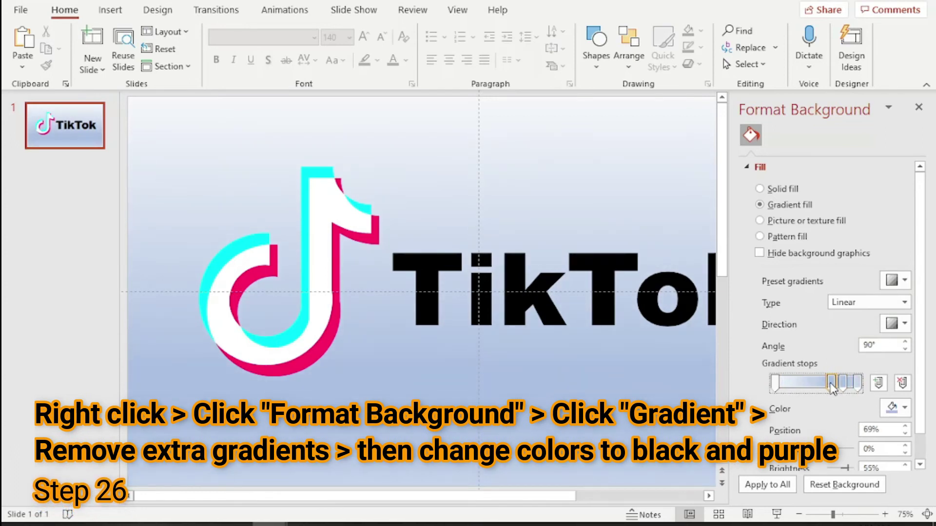
{"action": "left_click", "coordinate": [902, 383]}
{"action": "left_click", "coordinate": [902, 384]}
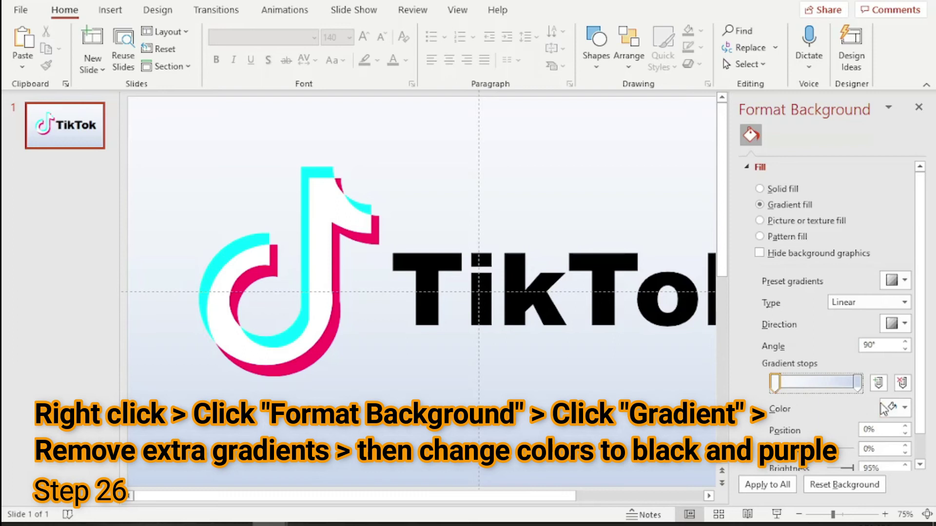
Step: Colour the background's first gradient stop black and its last stop dark purple from the standard colours, and close the background settings
{"action": "left_click", "coordinate": [888, 409]}
{"action": "left_click", "coordinate": [827, 217]}
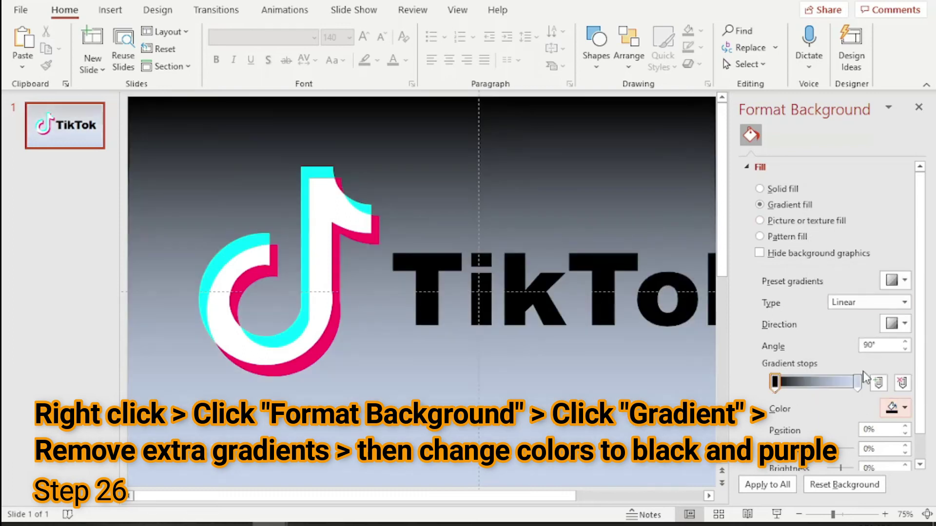
{"action": "left_click", "coordinate": [858, 383]}
{"action": "left_click", "coordinate": [909, 411]}
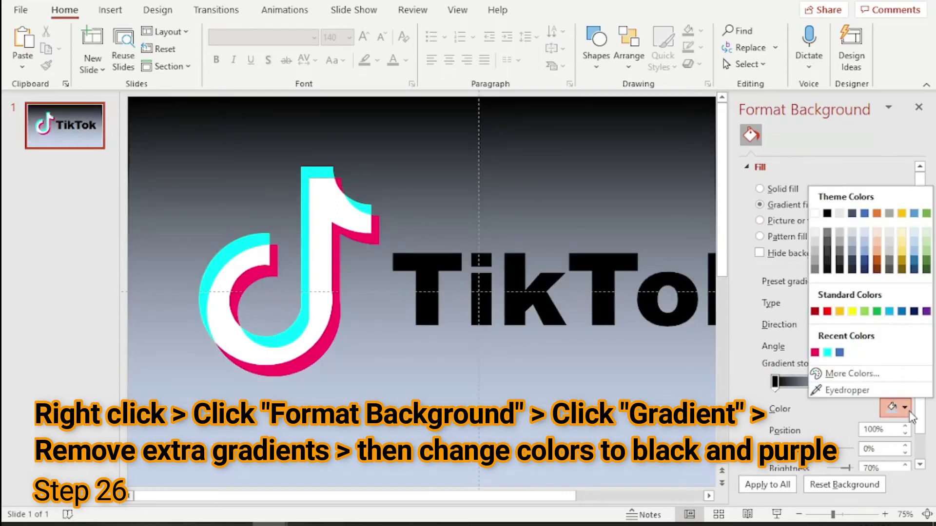
{"action": "left_click", "coordinate": [850, 375]}
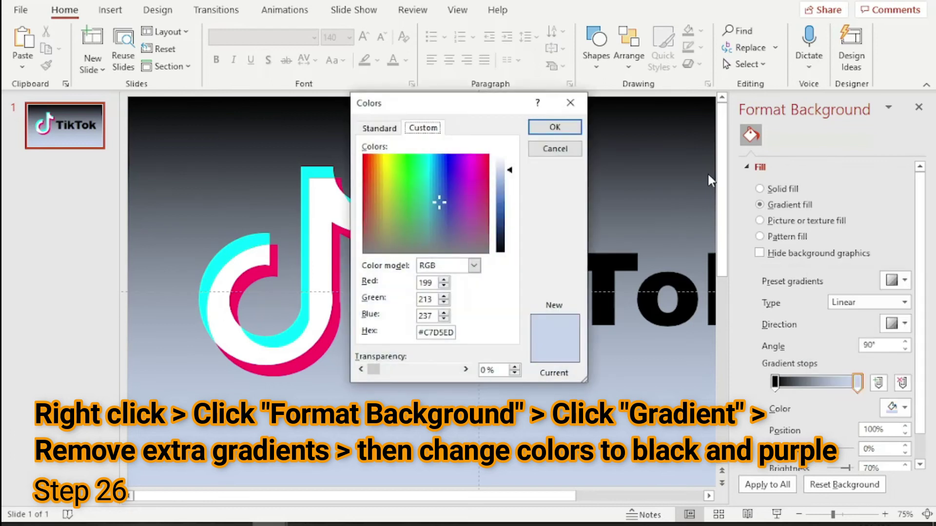
{"action": "left_click", "coordinate": [378, 128]}
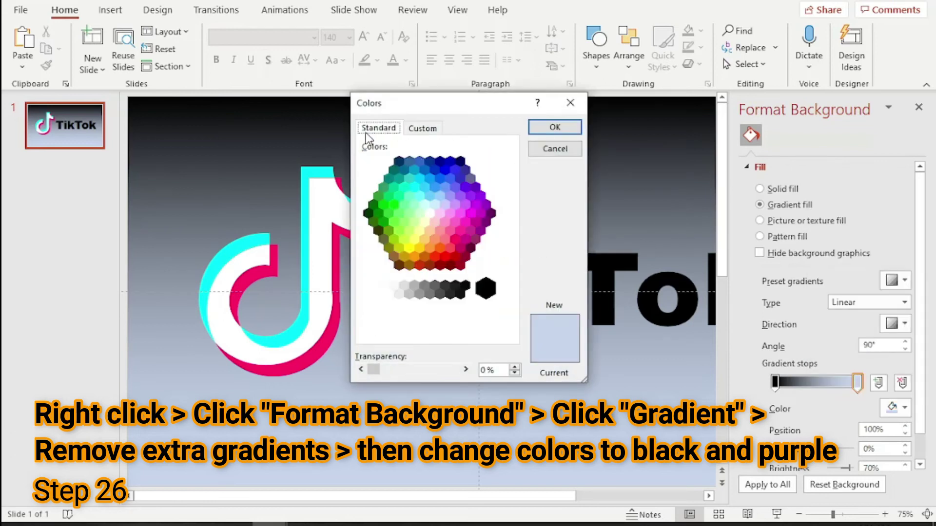
{"action": "left_click", "coordinate": [492, 214]}
{"action": "left_click", "coordinate": [551, 132]}
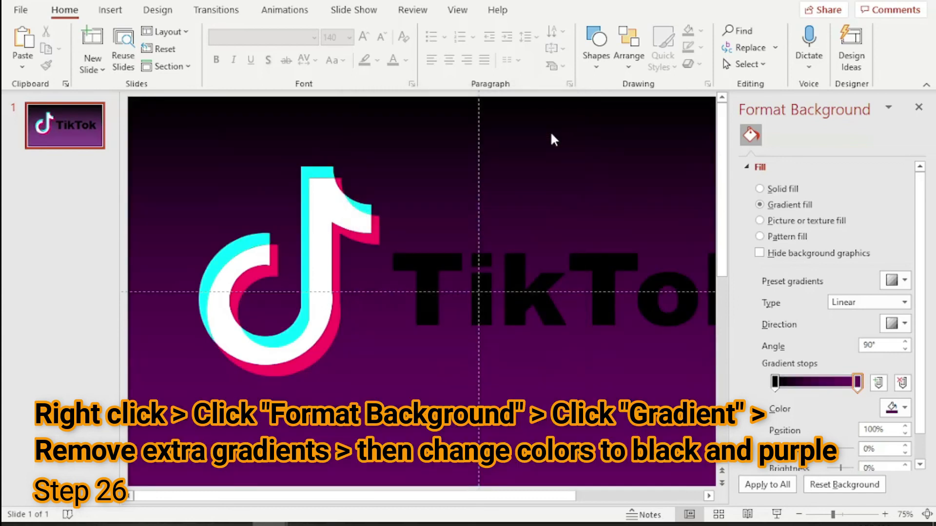
{"action": "left_click", "coordinate": [919, 108]}
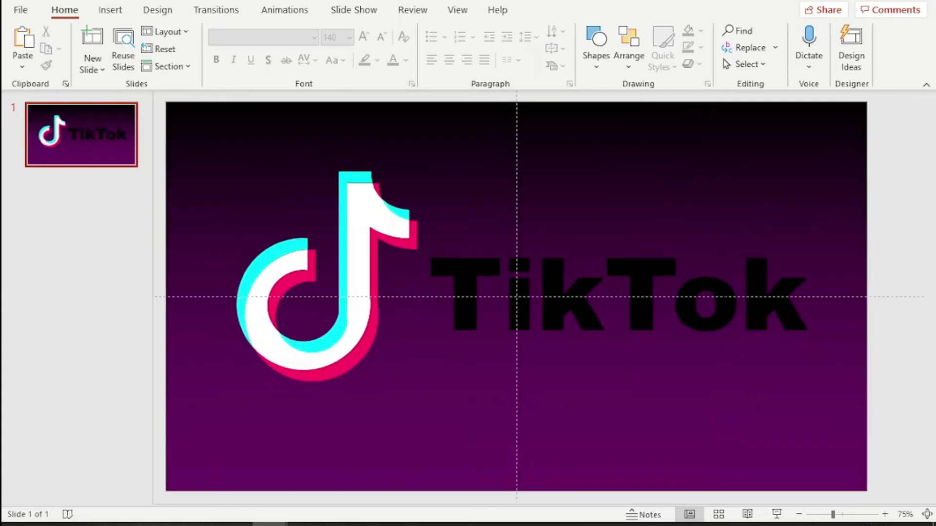
Step: Change the text colour of the whole TikTok wordmark to white
{"action": "left_click", "coordinate": [587, 312]}
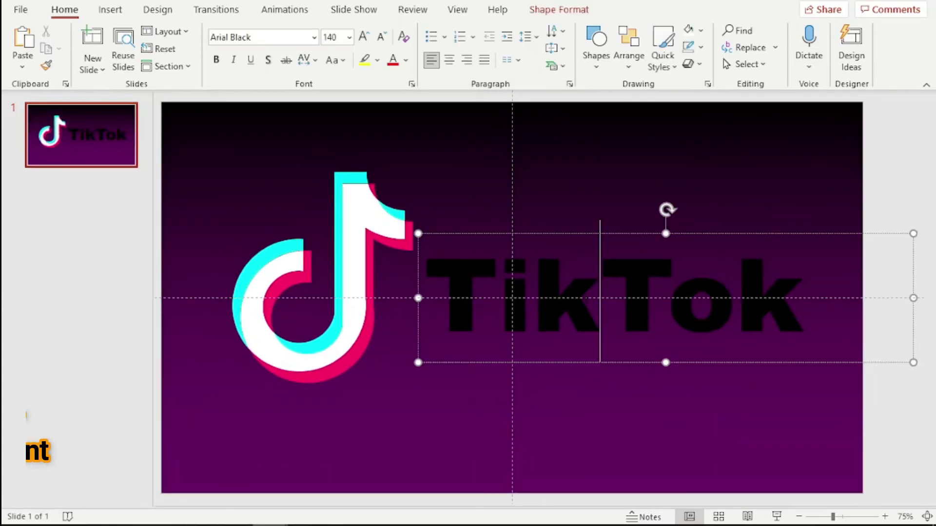
{"action": "left_click", "coordinate": [405, 60]}
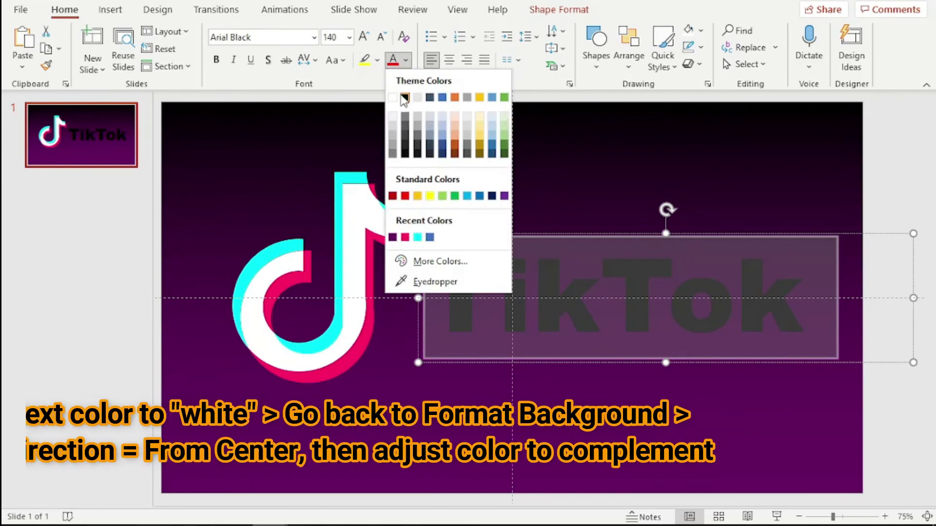
{"action": "left_click", "coordinate": [396, 97]}
Step: Make the background gradient radial from the center and rearrange its stops so dark purple lies in the middle and black at the edges
{"action": "right_click", "coordinate": [586, 229]}
{"action": "left_click", "coordinate": [630, 377]}
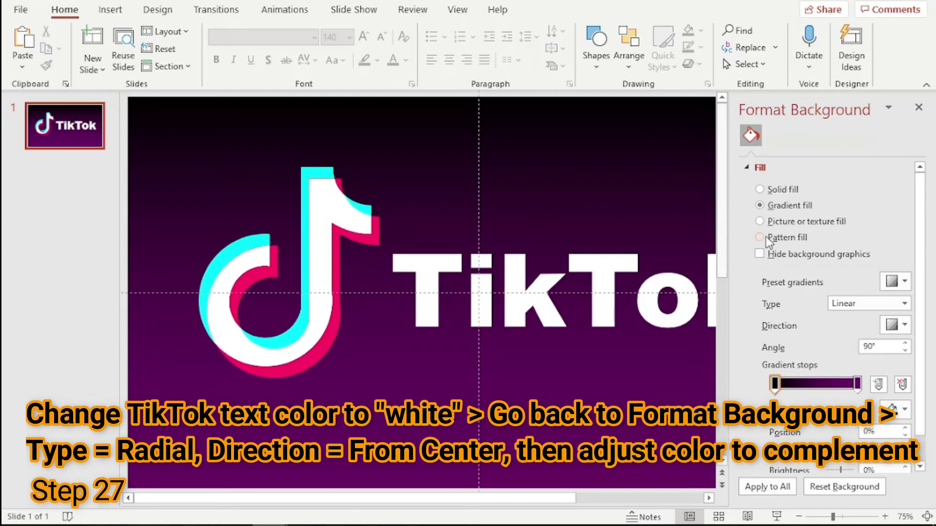
{"action": "left_click", "coordinate": [905, 304]}
{"action": "left_click", "coordinate": [897, 329]}
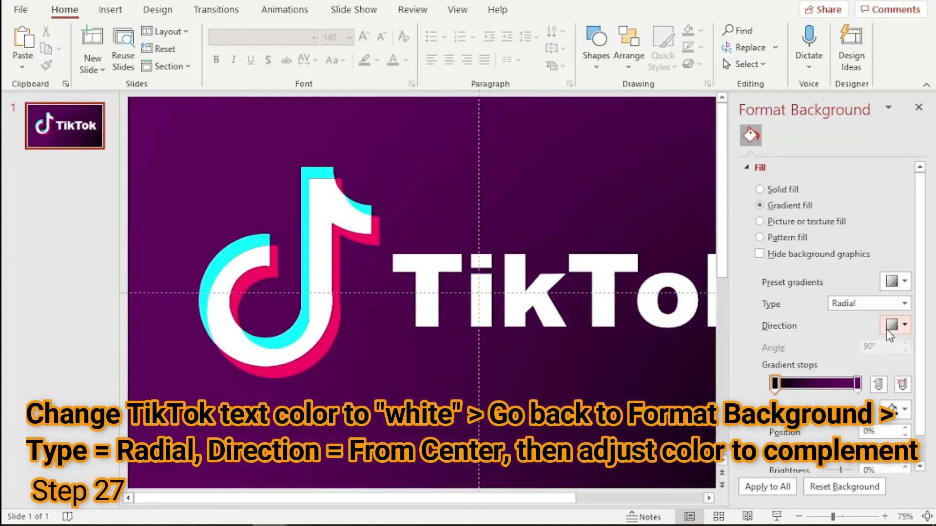
{"action": "left_click", "coordinate": [899, 328]}
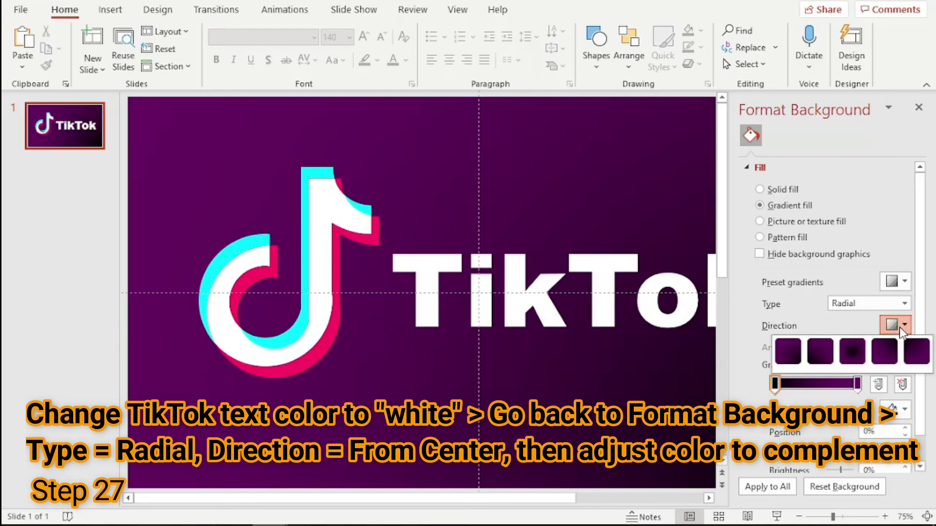
{"action": "left_click", "coordinate": [849, 352]}
{"action": "mouse_move", "coordinate": [776, 387]}
{"action": "left_mouse_down"}
{"action": "mouse_move", "coordinate": [820, 390]}
{"action": "mouse_move", "coordinate": [780, 390]}
{"action": "left_mouse_up"}
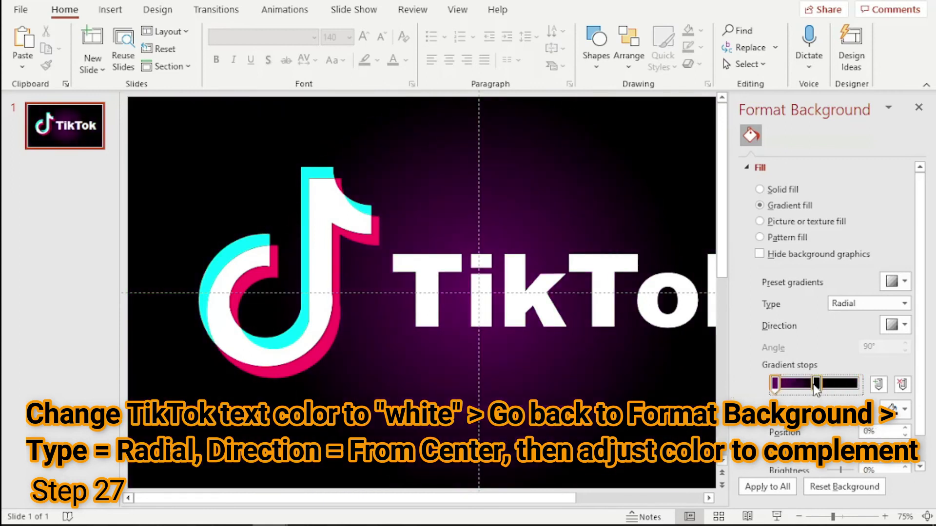
{"action": "left_click_drag", "start_coordinate": [854, 390], "coordinate": [851, 389]}
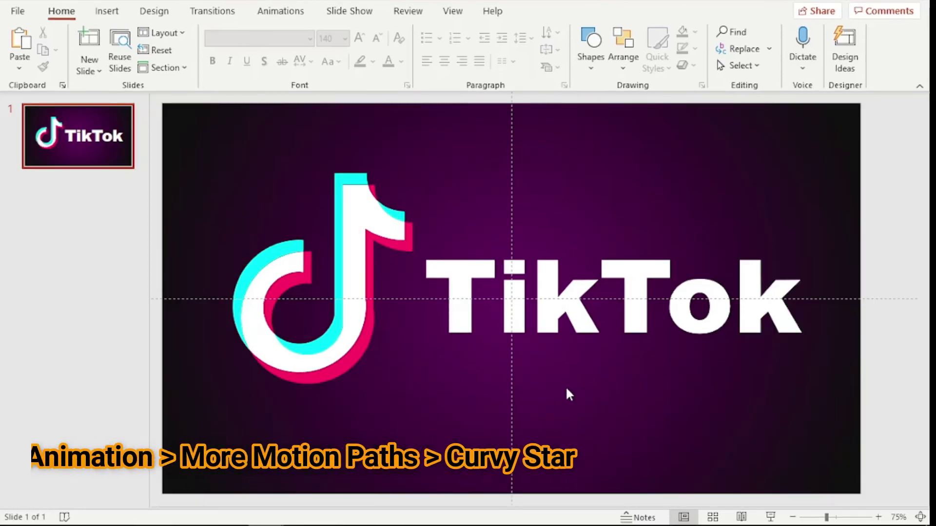
Step: Apply the Curvy Star motion path to the TikTok logo and shrink the path to a small star at the logo's center
{"action": "left_click", "coordinate": [347, 262]}
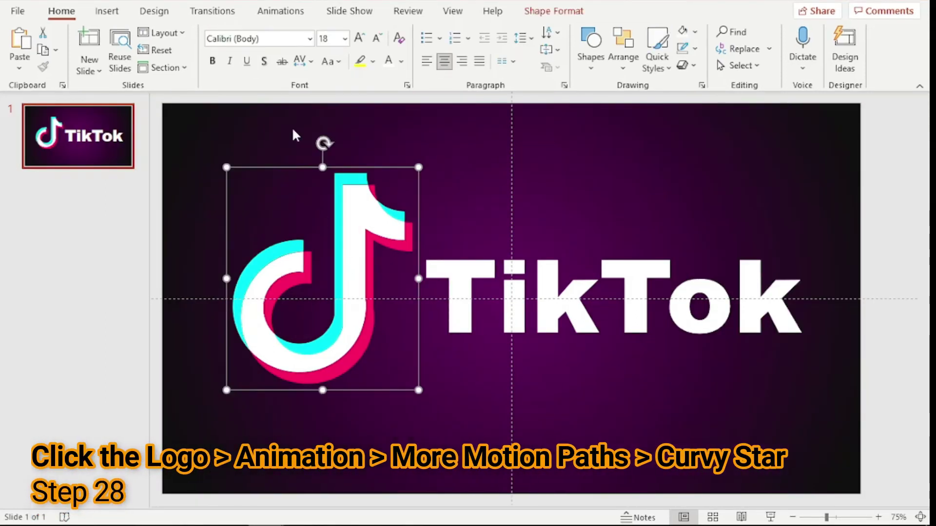
{"action": "left_click", "coordinate": [281, 11]}
{"action": "left_click", "coordinate": [474, 63]}
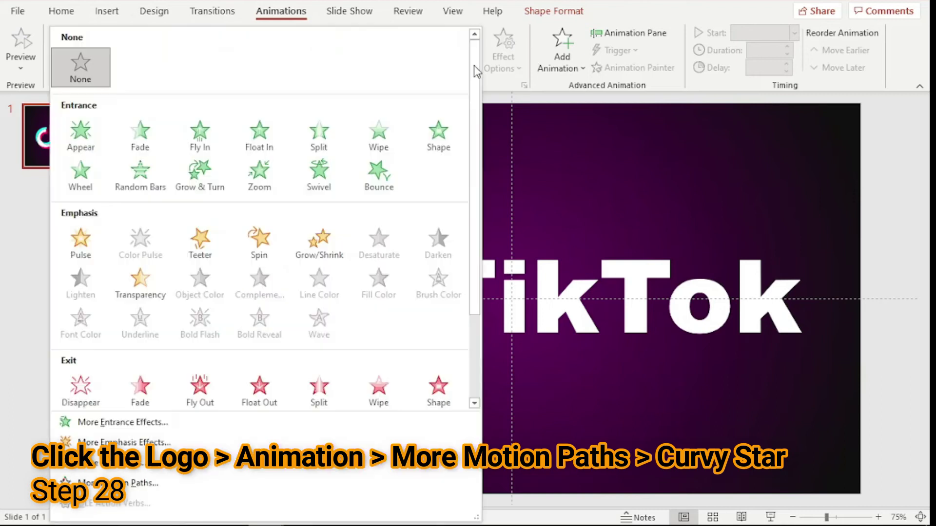
{"action": "left_click", "coordinate": [128, 487]}
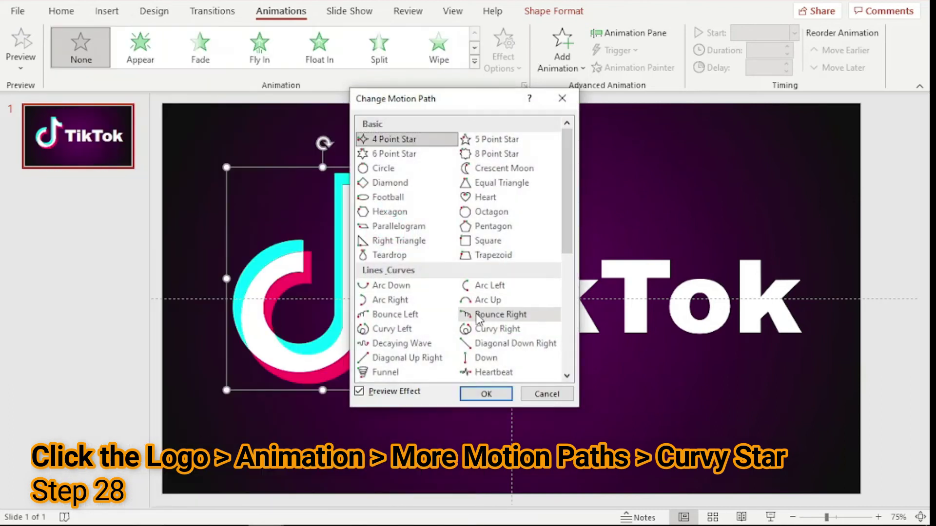
{"action": "scroll", "coordinate": [482, 321], "scroll_direction": "down", "scroll_amount": 3}
{"action": "scroll", "coordinate": [474, 321], "scroll_direction": "down", "scroll_amount": 3}
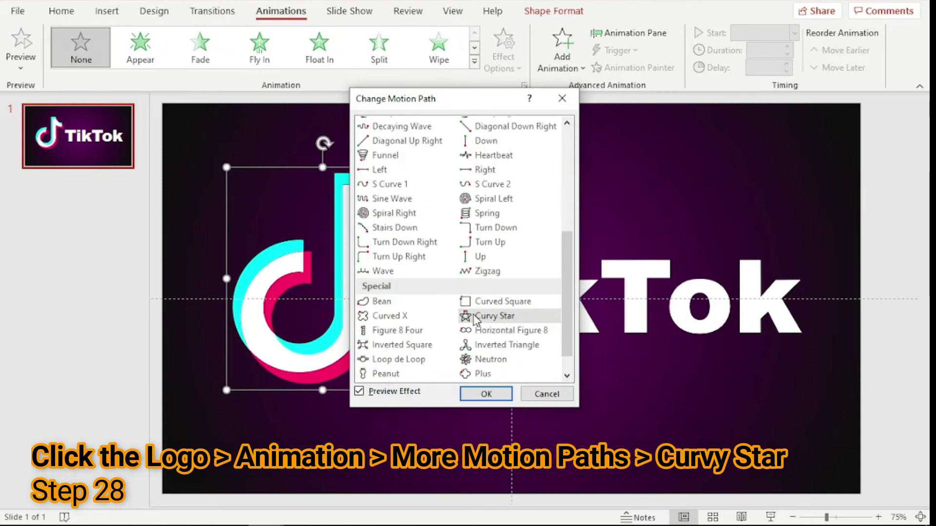
{"action": "left_click", "coordinate": [483, 321]}
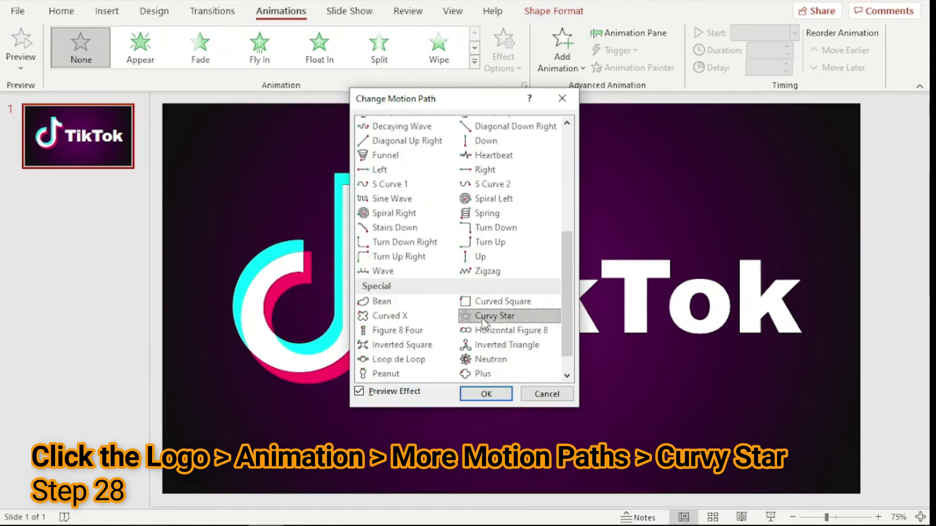
{"action": "left_click", "coordinate": [484, 397]}
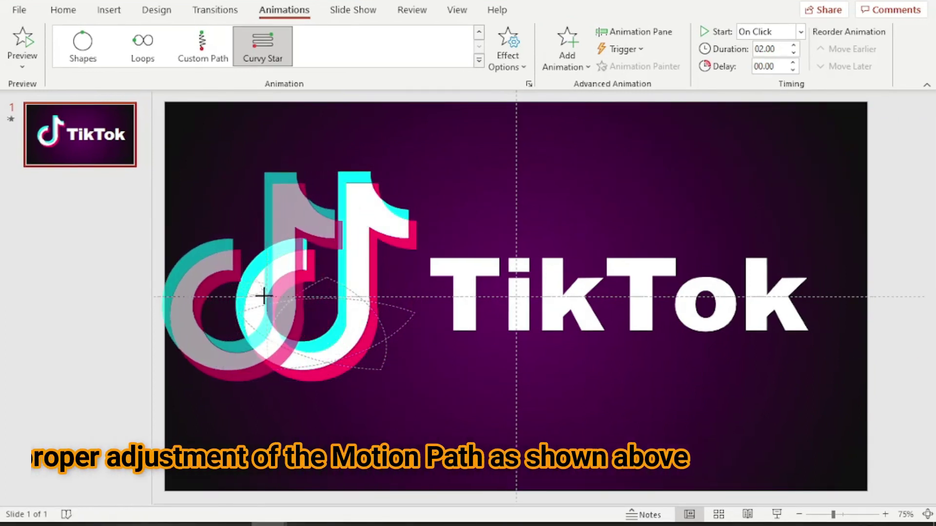
{"action": "left_click_drag", "start_coordinate": [262, 295], "coordinate": [262, 296]}
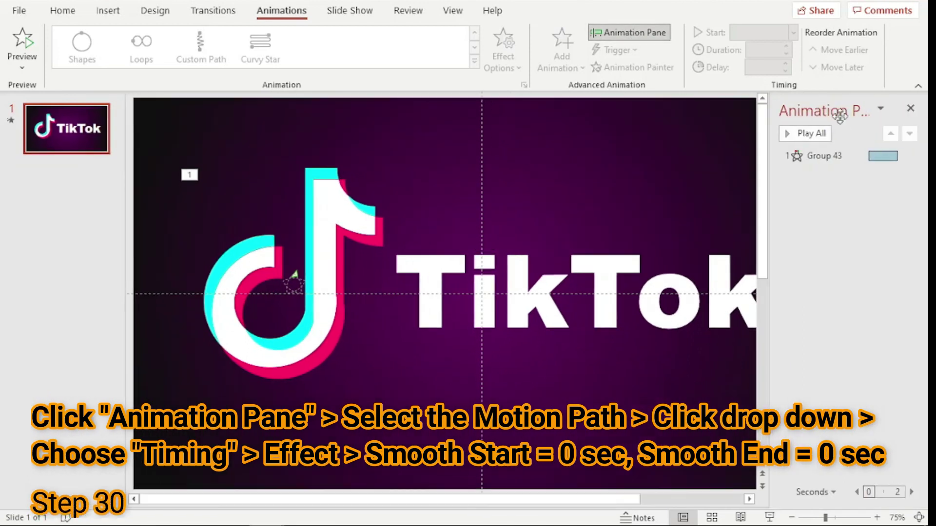
Step: Set the smooth start and smooth end of the logo's Curvy Star motion path to 0 sec
{"action": "left_click", "coordinate": [894, 156]}
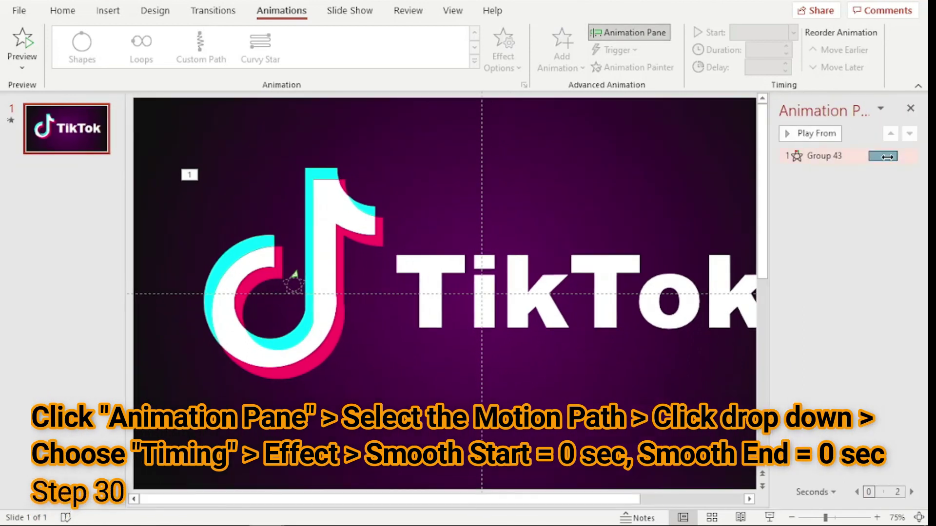
{"action": "left_click", "coordinate": [909, 156]}
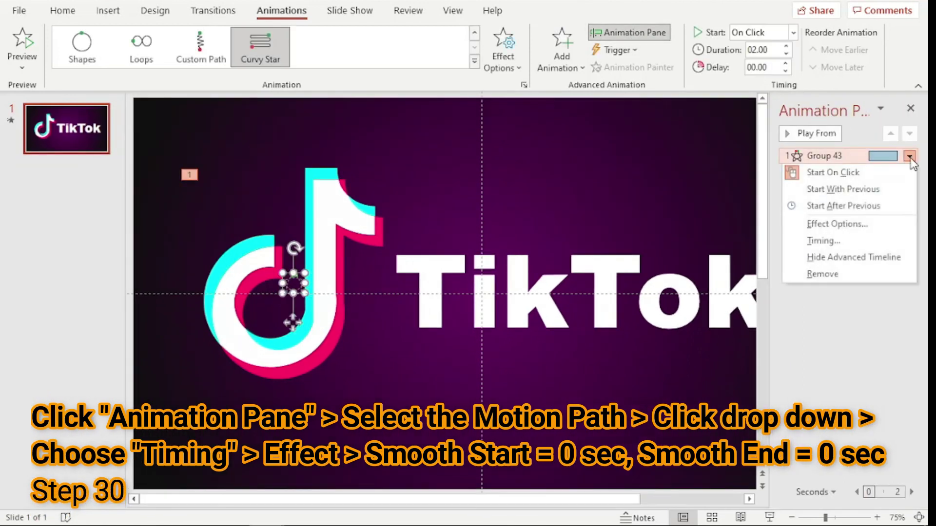
{"action": "left_click", "coordinate": [832, 243]}
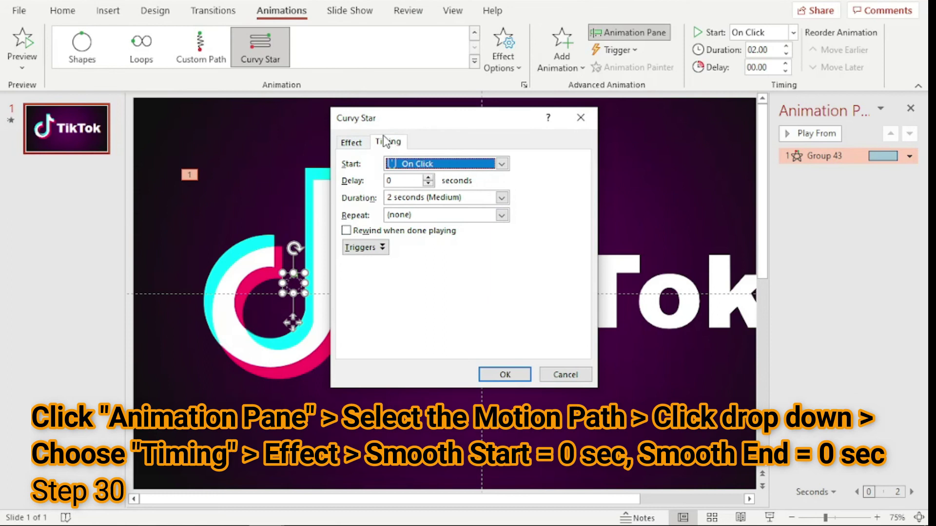
{"action": "left_click", "coordinate": [351, 143]}
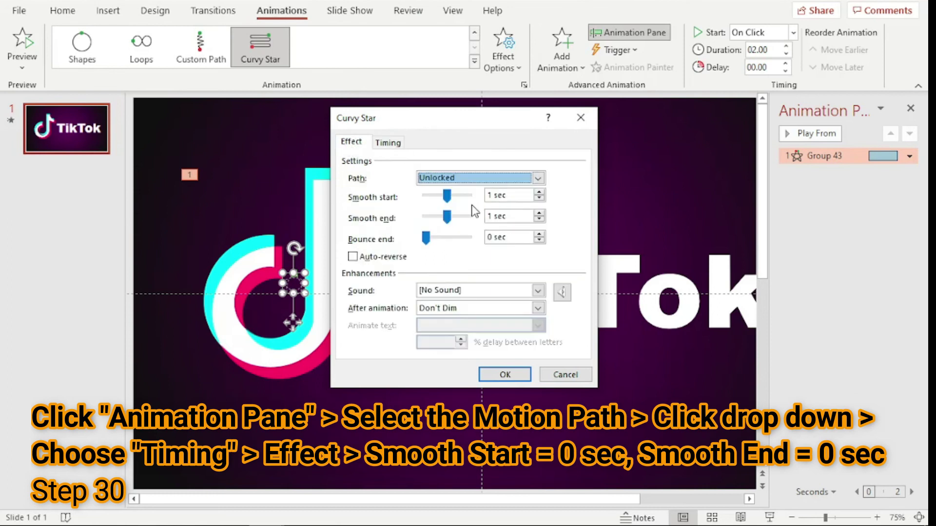
{"action": "left_click_drag", "start_coordinate": [449, 197], "coordinate": [434, 210]}
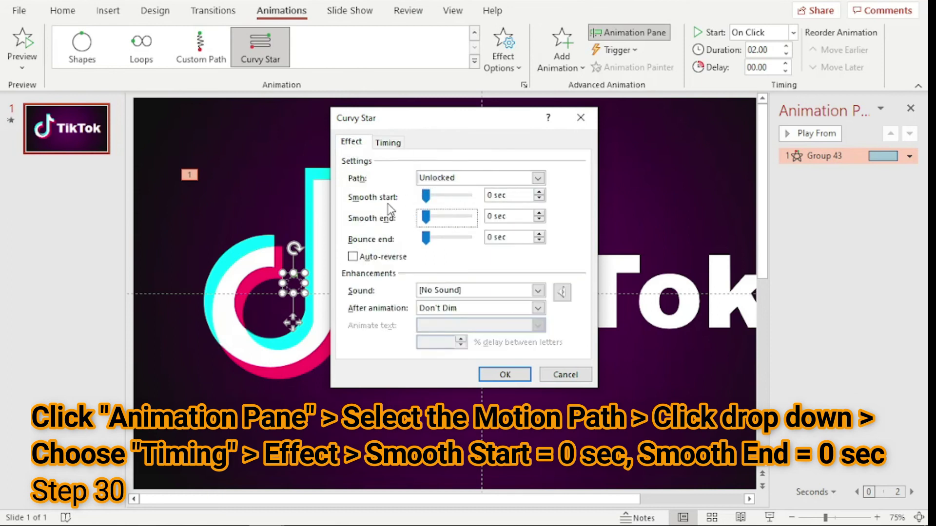
Step: Set the Curvy Star animation to start With Previous, last 0.7 seconds and repeat Until End of Slide, and apply the settings
{"action": "left_click", "coordinate": [392, 142]}
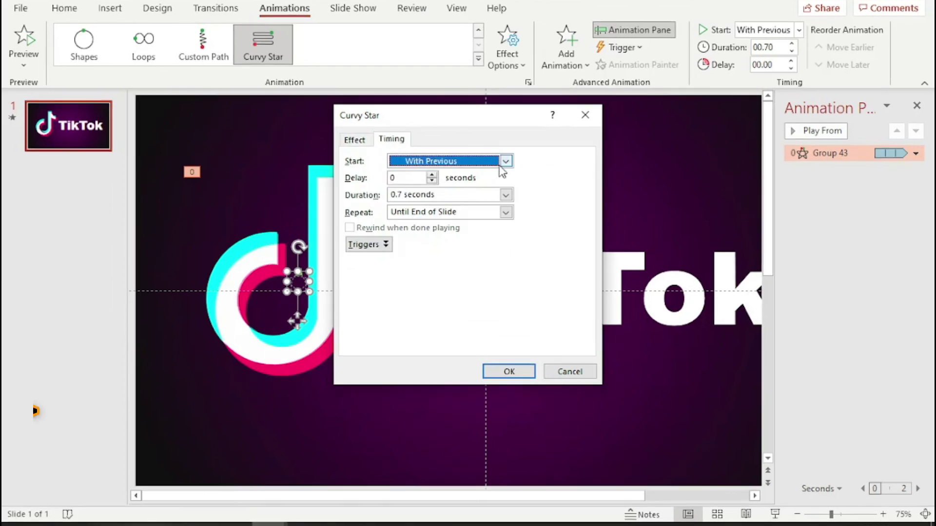
{"action": "left_click", "coordinate": [506, 161]}
{"action": "left_click", "coordinate": [446, 188]}
{"action": "left_click", "coordinate": [399, 195]}
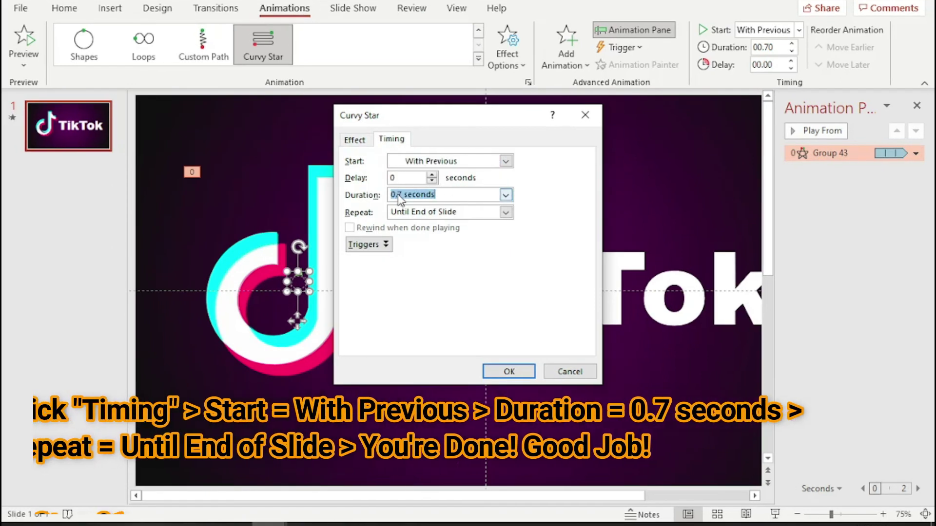
{"action": "left_click", "coordinate": [401, 195]}
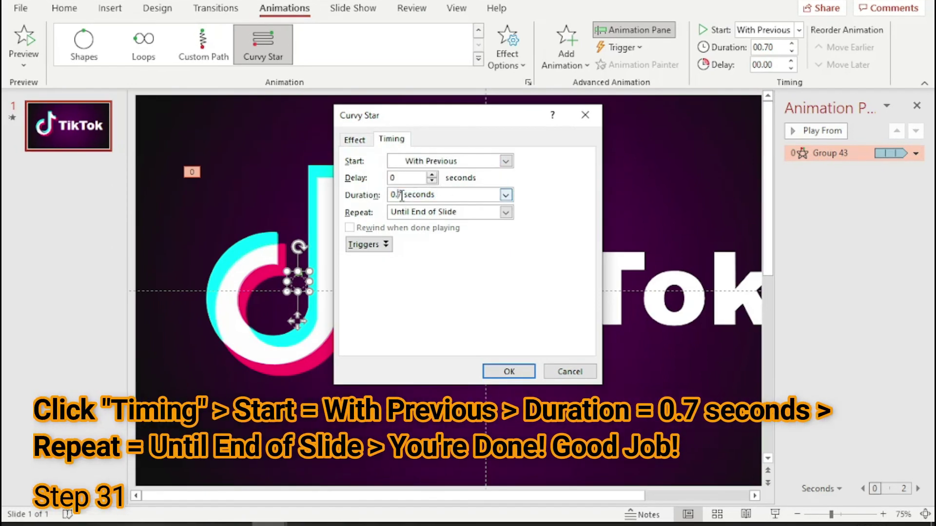
{"action": "left_click", "coordinate": [507, 212]}
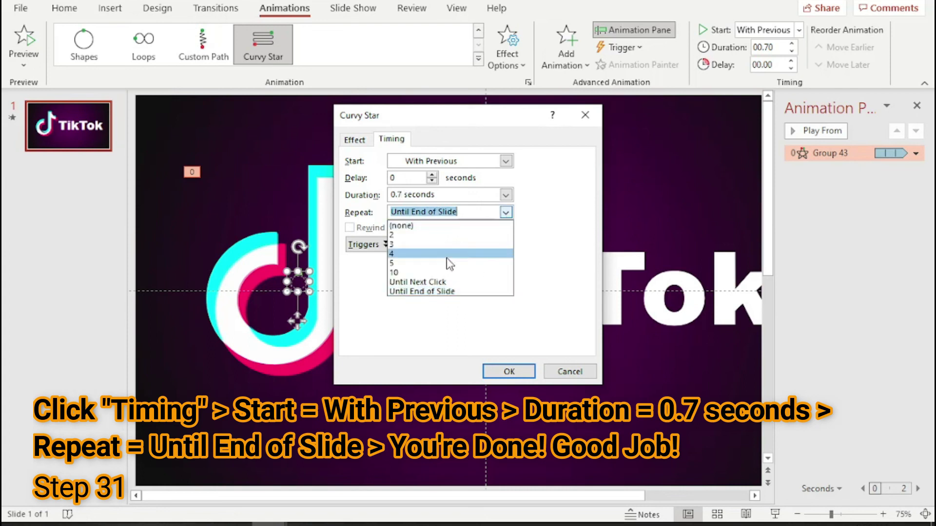
{"action": "left_click", "coordinate": [426, 292]}
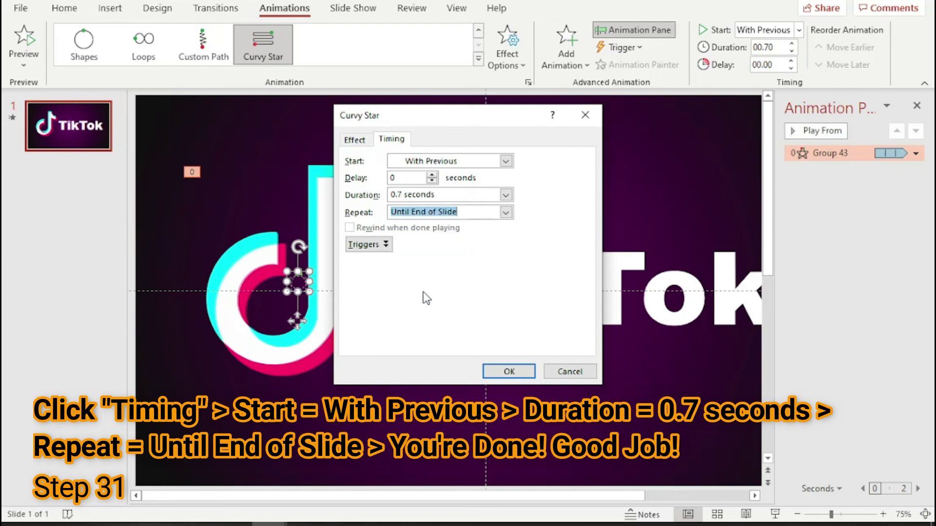
{"action": "left_click", "coordinate": [507, 373]}
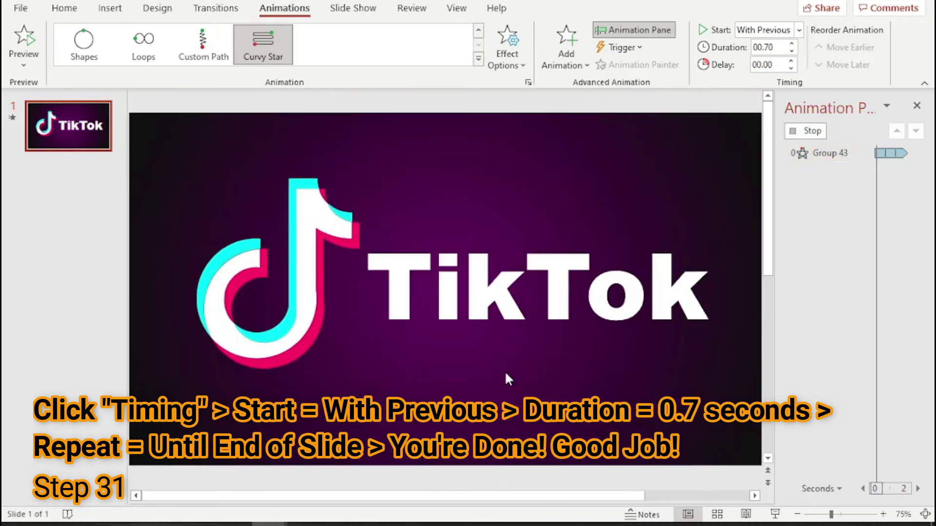
Step: Play the slide show from the beginning to check the logo animation
{"action": "left_click", "coordinate": [355, 10]}
{"action": "left_click", "coordinate": [28, 46]}
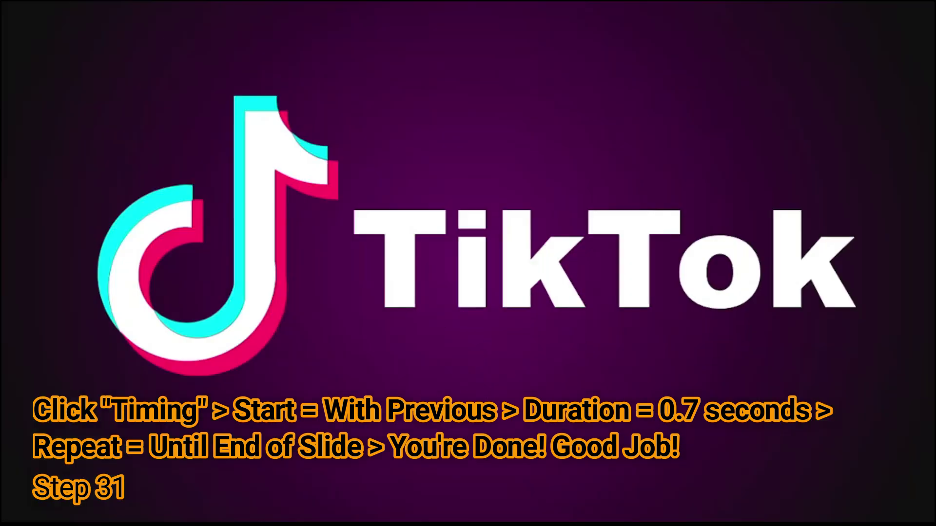